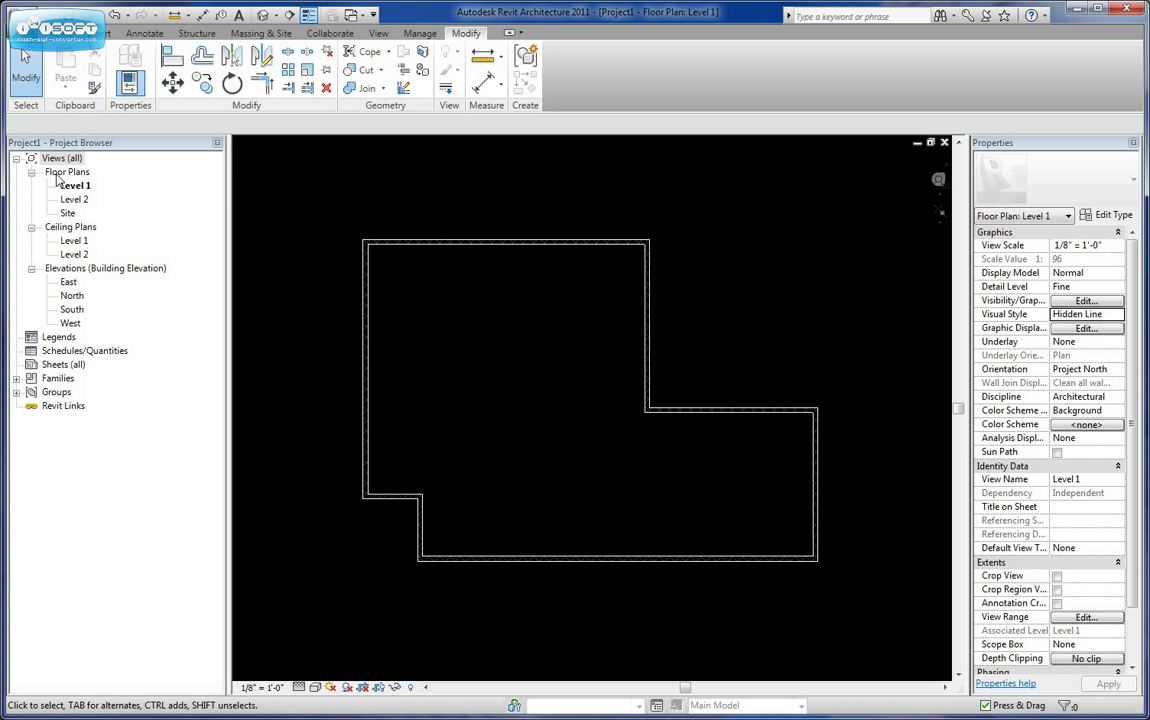
- Look at the walls in a top-down 3D view, then return to the Level 1 plan
click(262, 15)
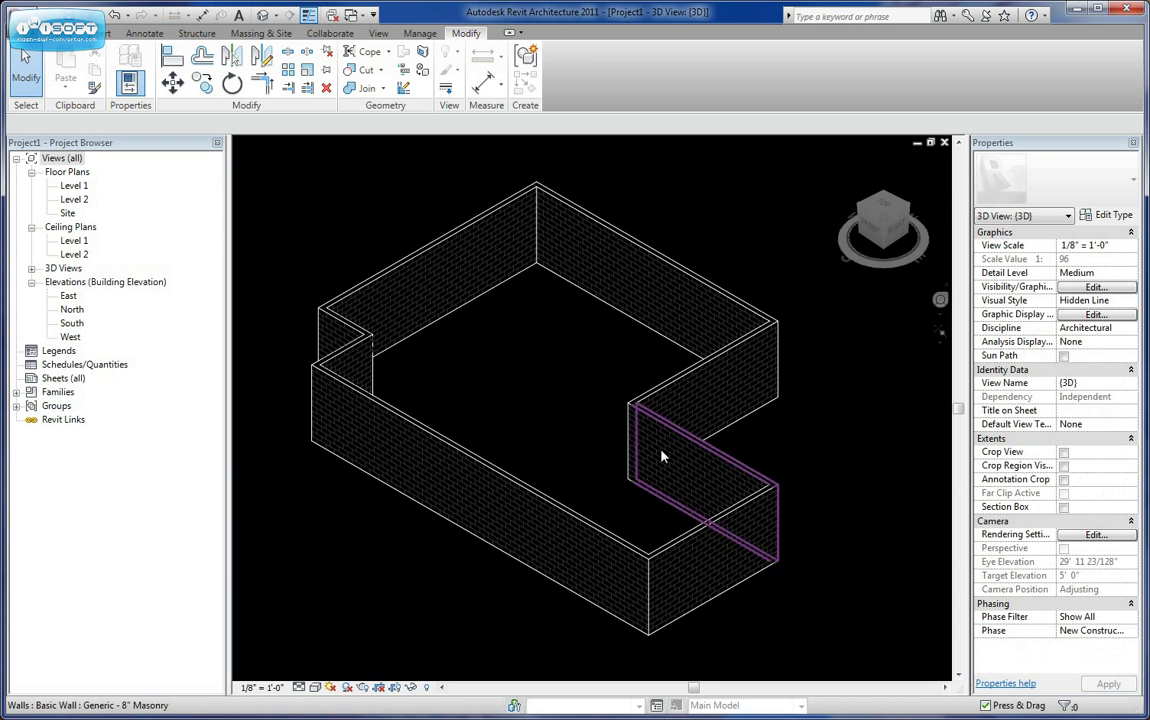
shift+middle_drag(662, 457, 714, 560)
click(883, 214)
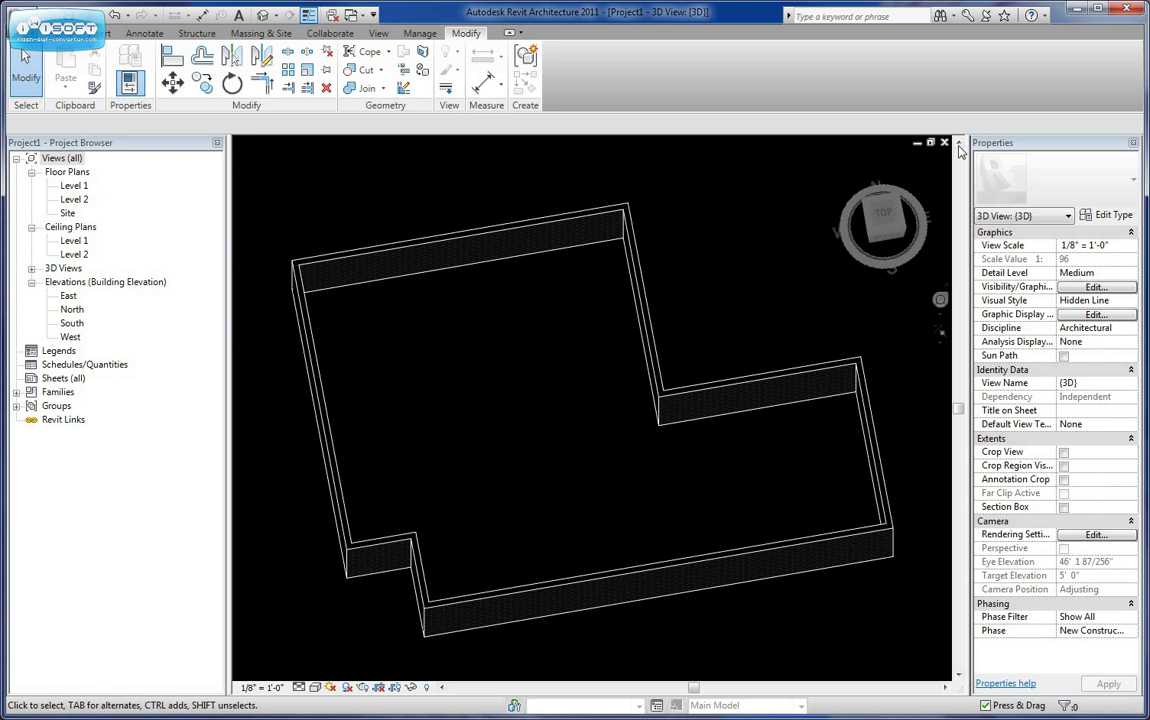
key(ctrl+Tab)
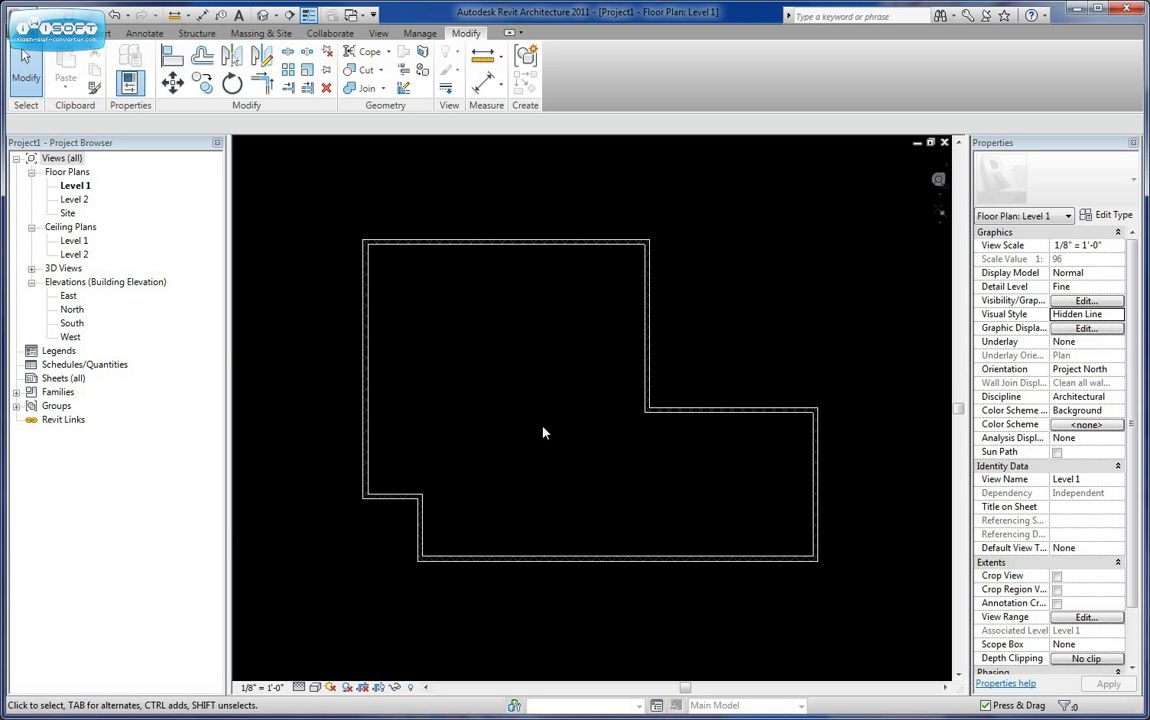
- Open the Design Options manager from the Manage tools and move it beside the plan
click(424, 34)
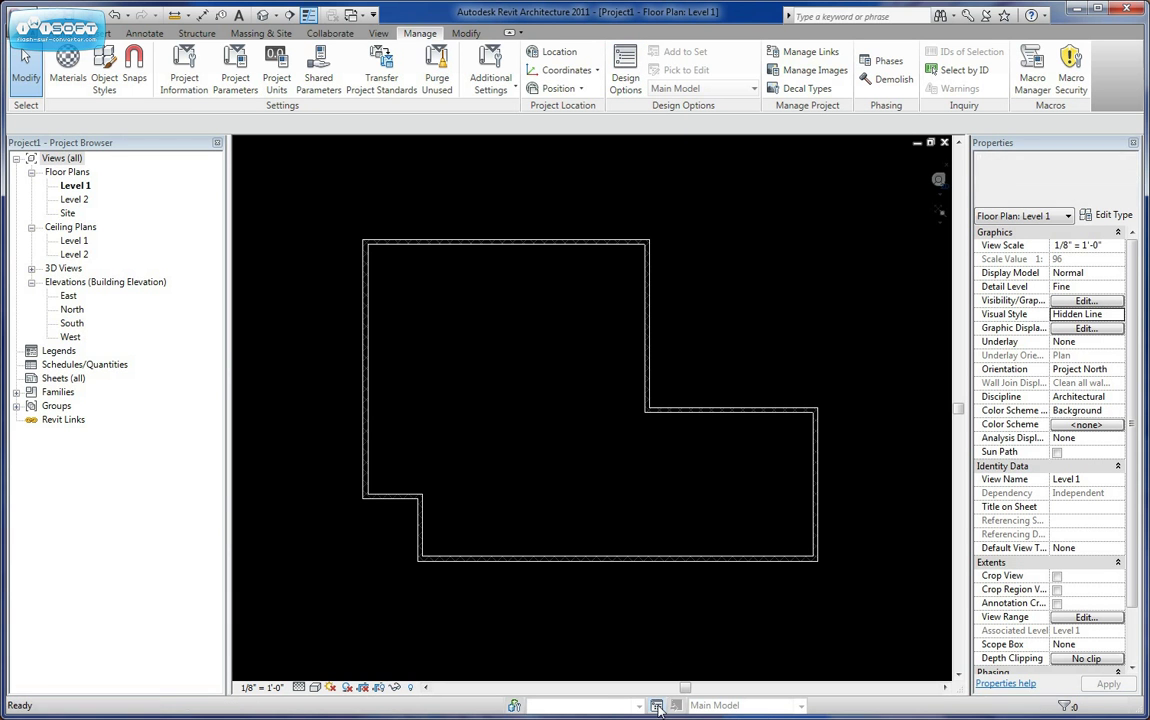
click(657, 706)
drag(899, 254, 810, 187)
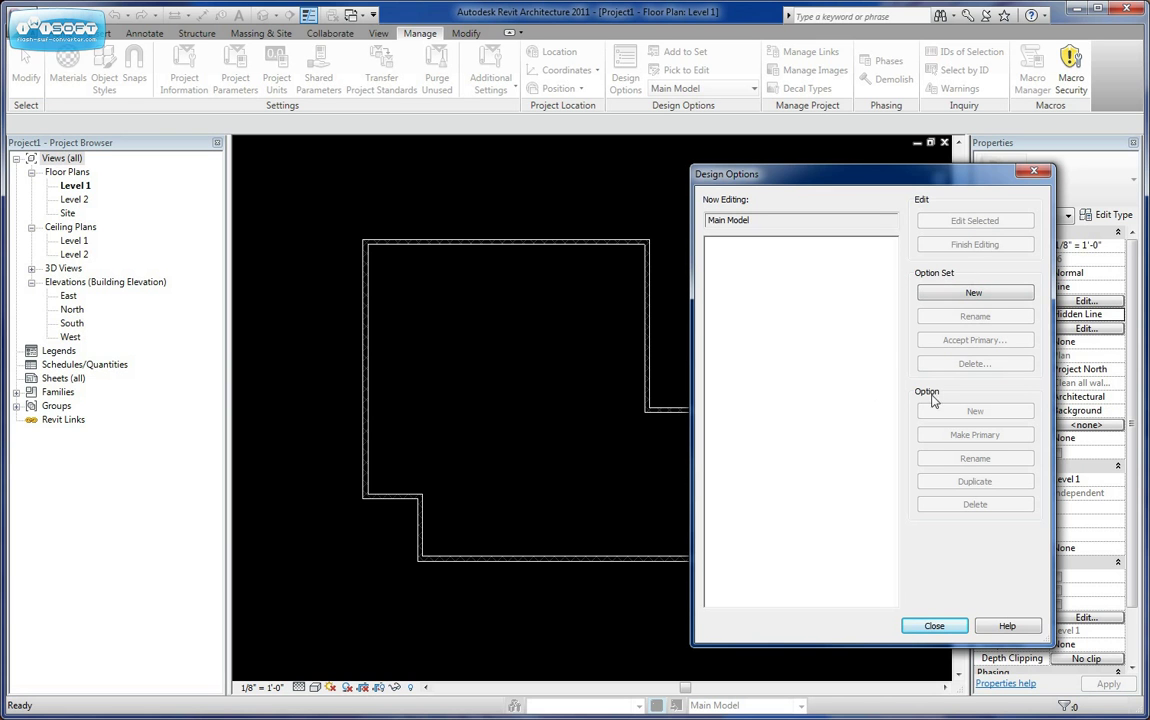
- Create Option Set 1 with Option 1 as primary, and start renaming Option Set 1
click(956, 295)
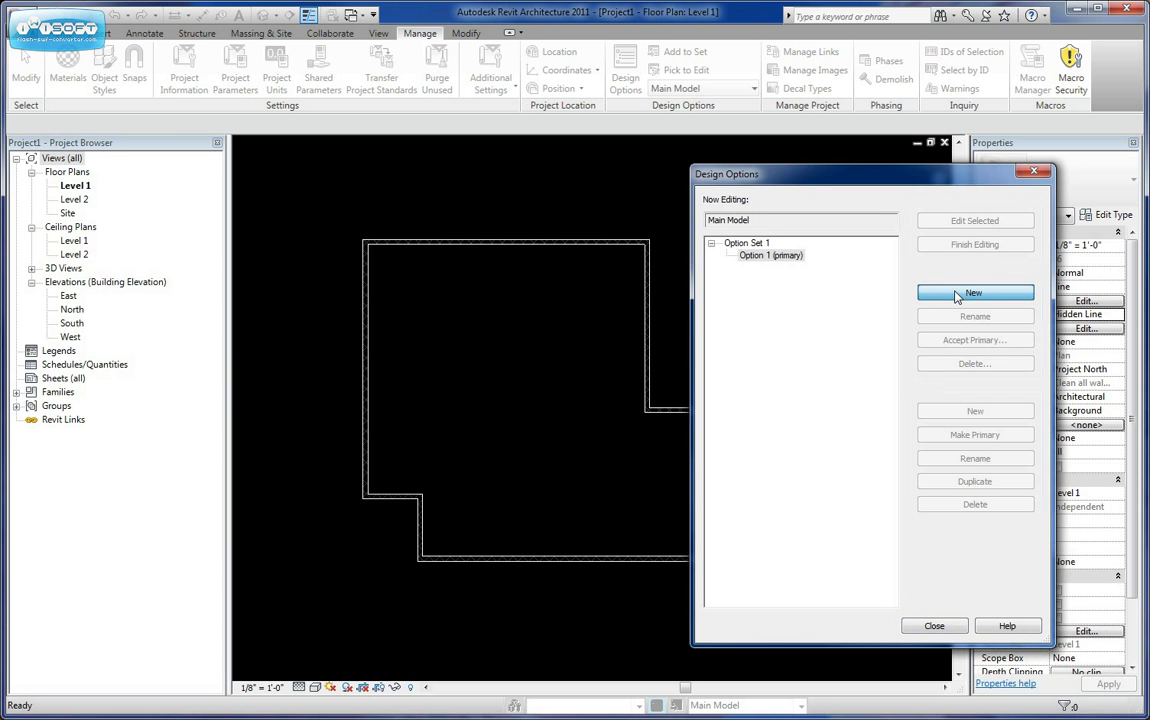
click(778, 257)
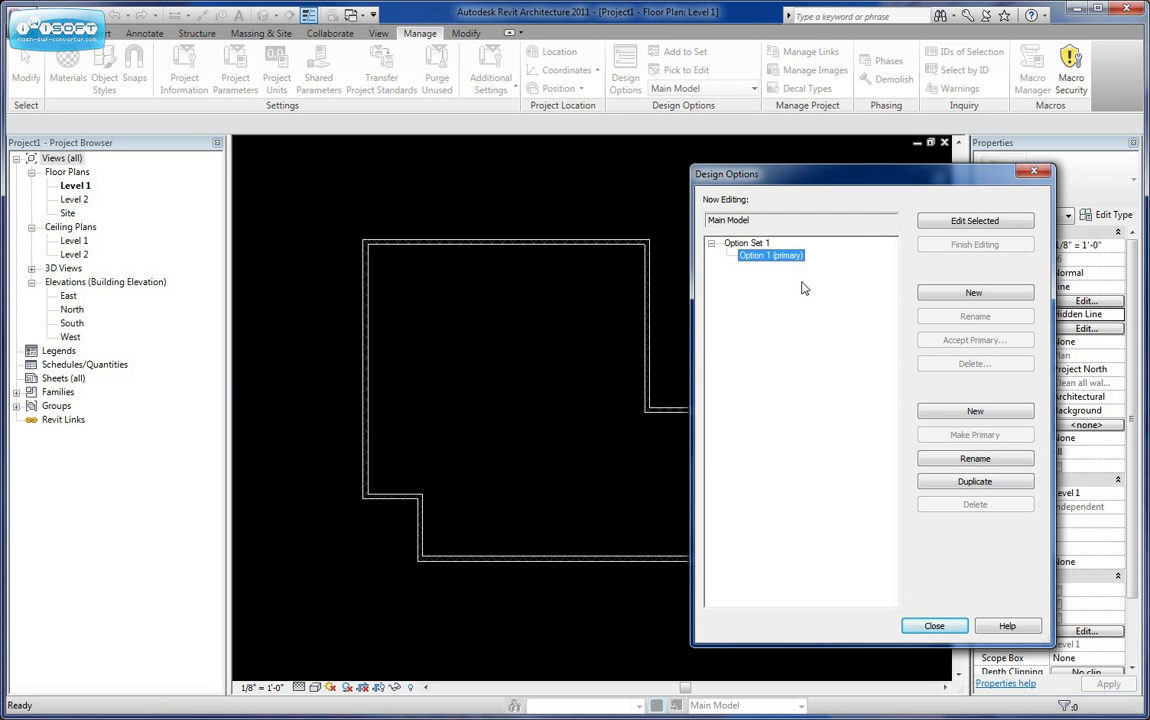
click(762, 244)
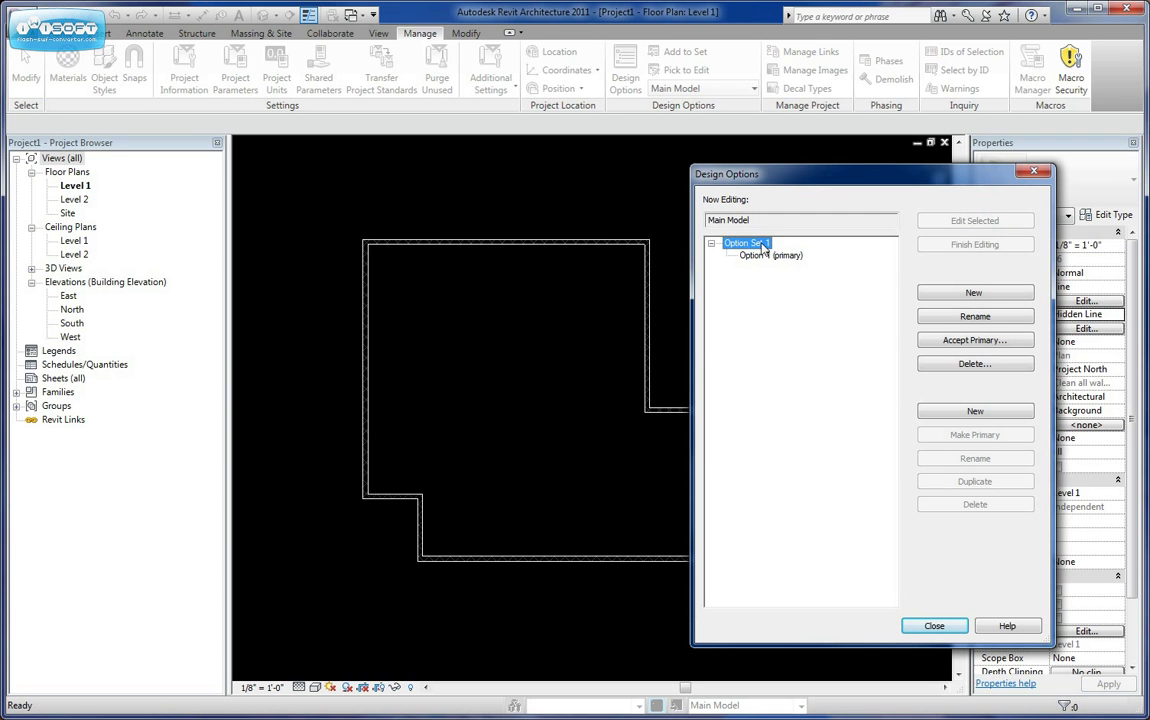
click(783, 259)
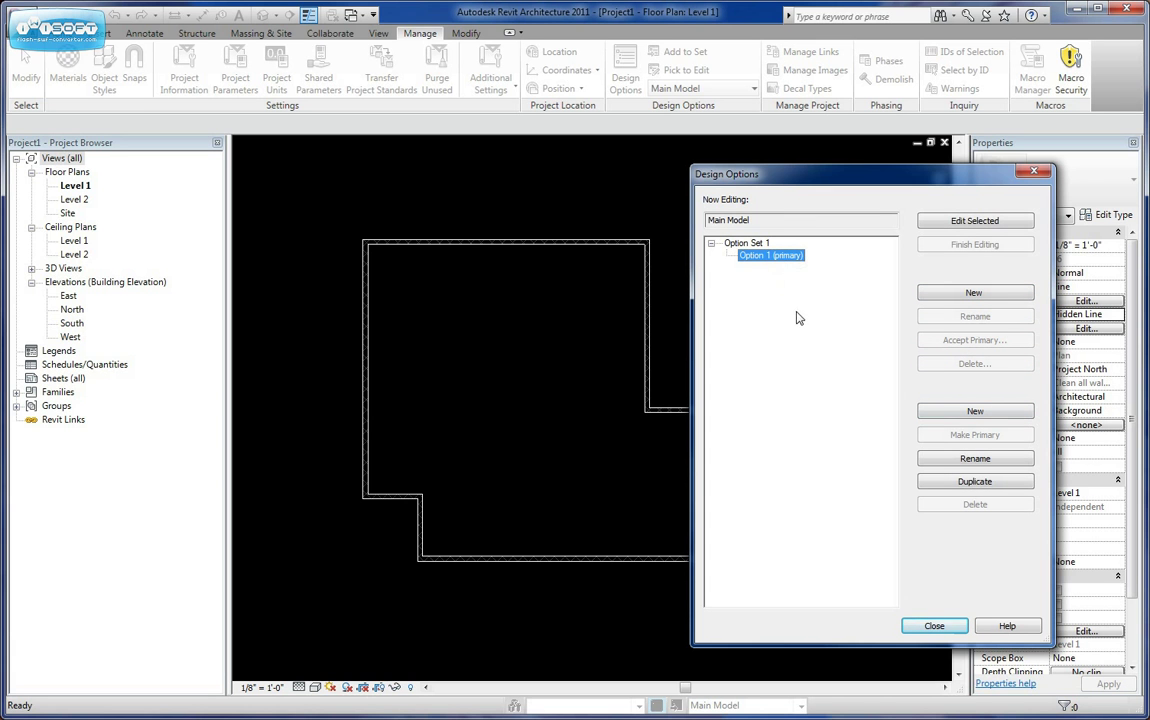
click(745, 243)
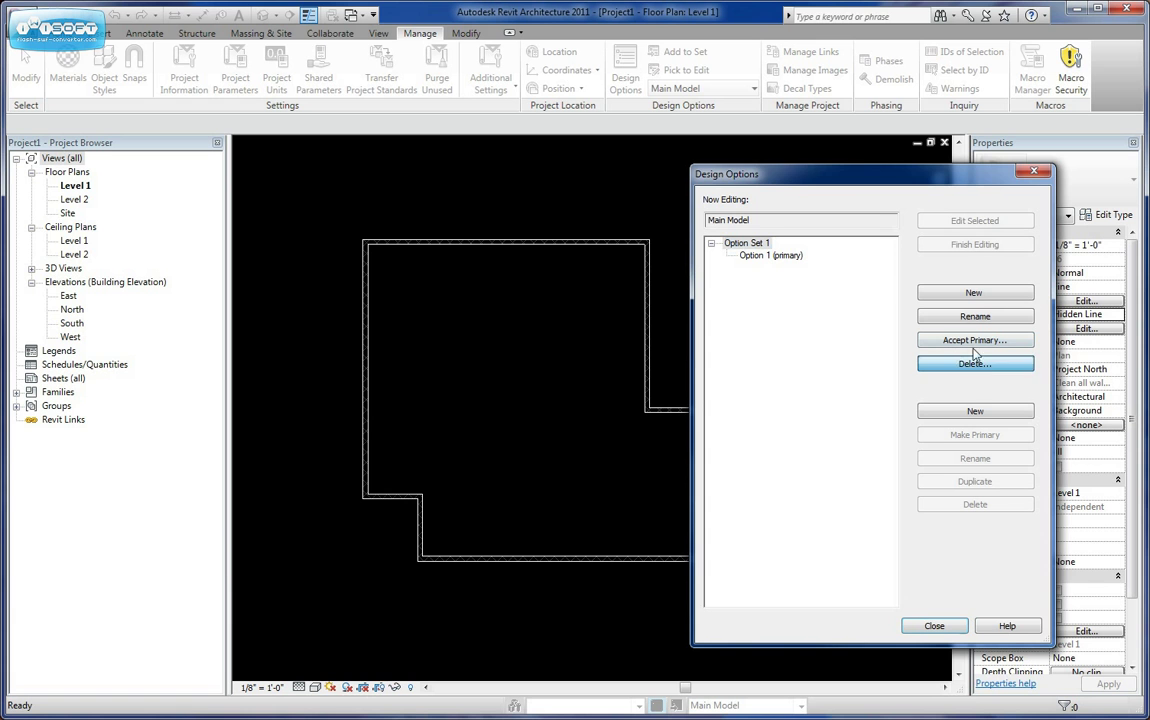
click(974, 317)
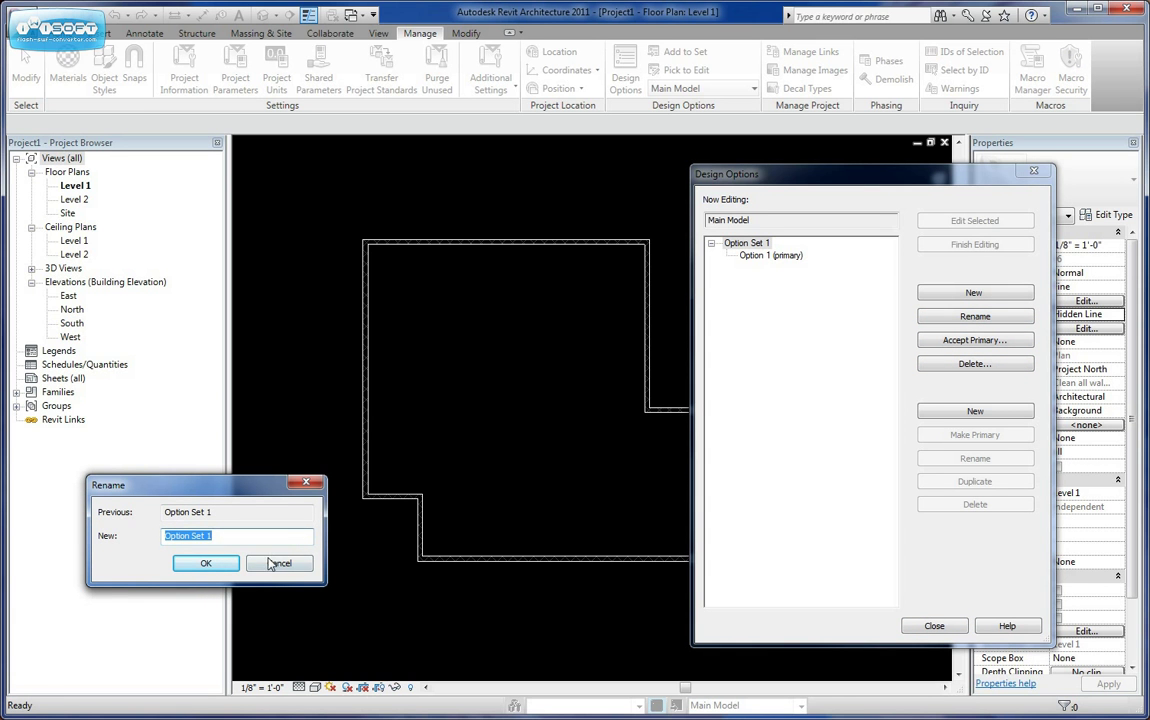
- Name the set Design 1 and add Option 2 and Option 3 to it
text(Design)
key(Return)
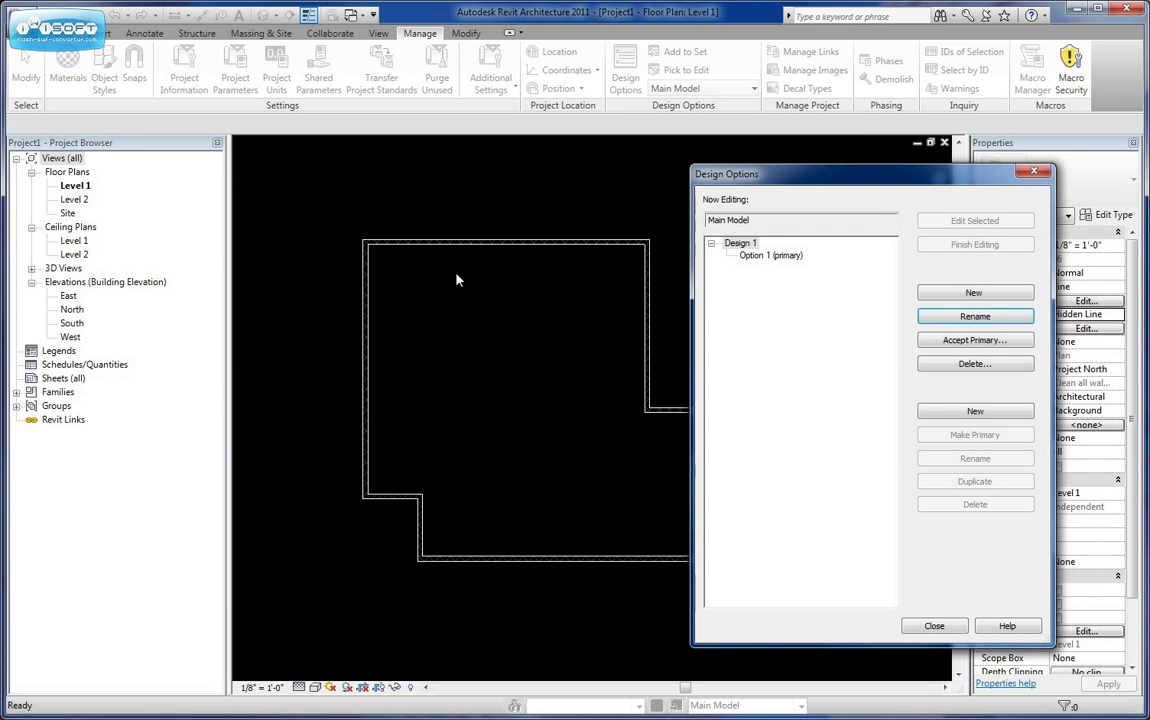
click(763, 258)
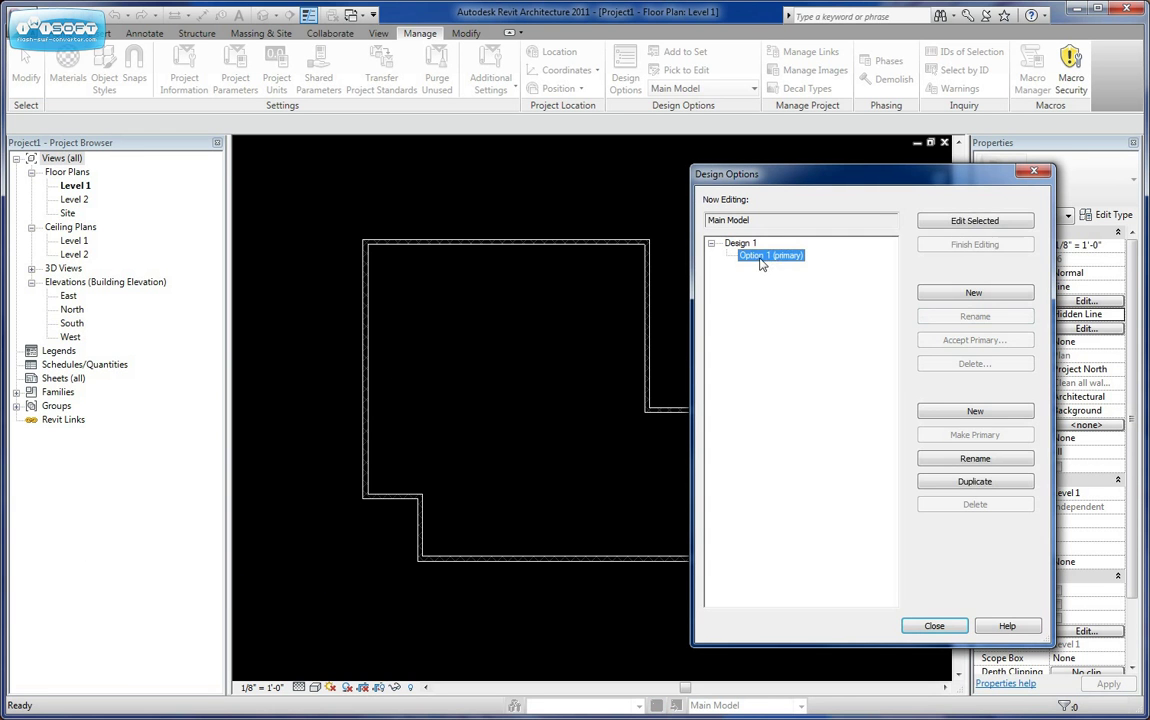
click(975, 413)
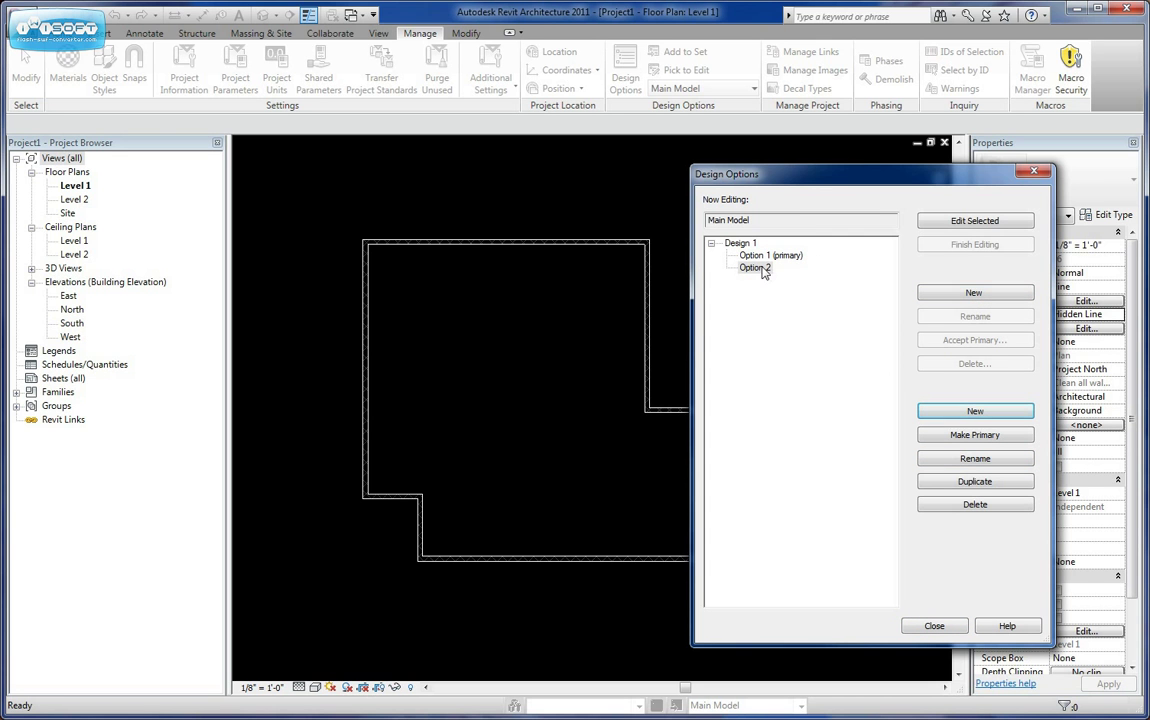
click(975, 412)
- Rename the option set from Design 1 to Interior Design 1
click(745, 244)
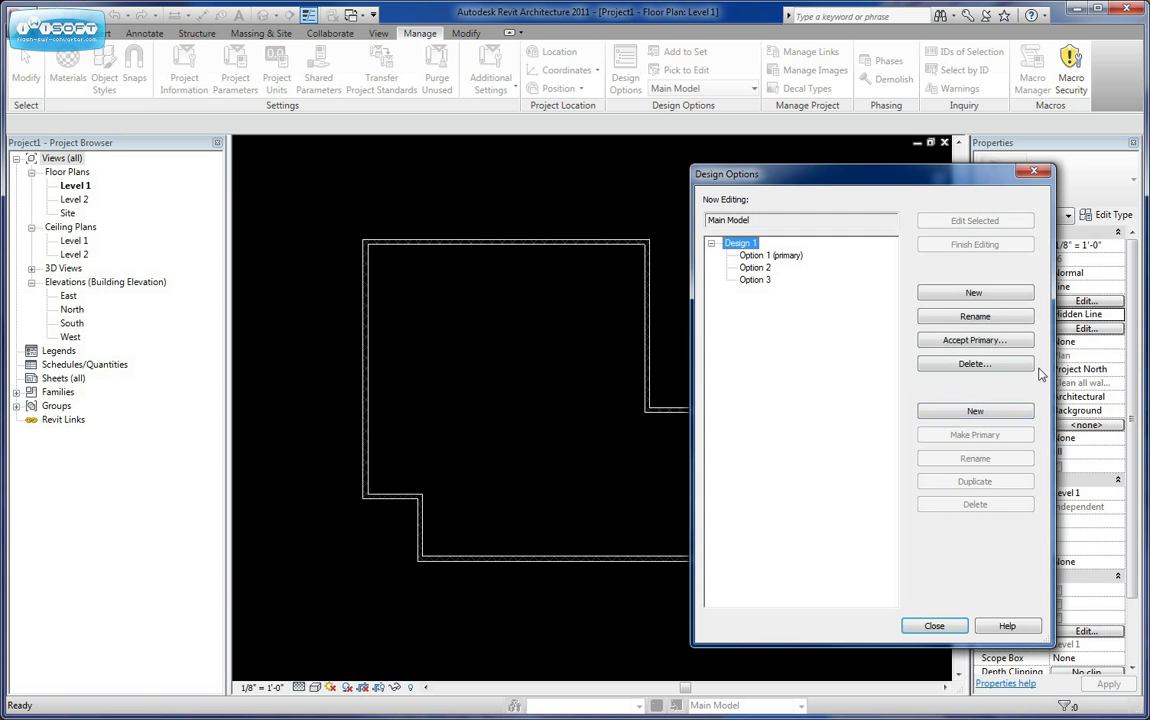
click(988, 318)
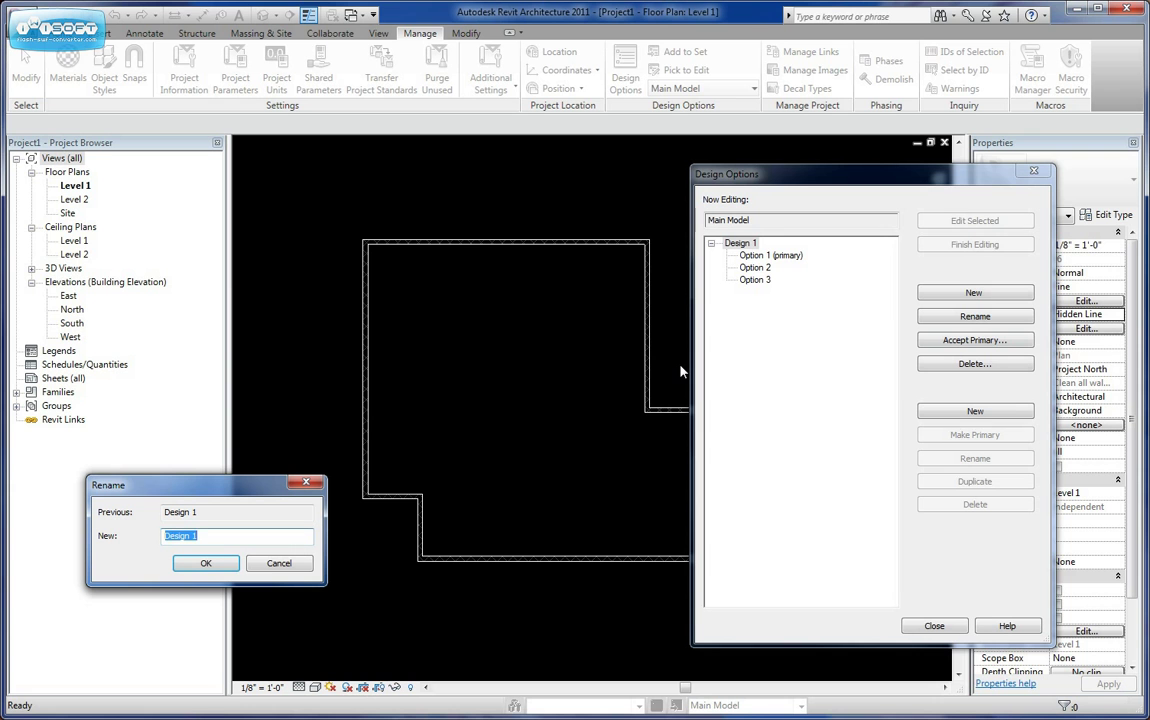
key(Home)
text(Interior Design)
click(205, 565)
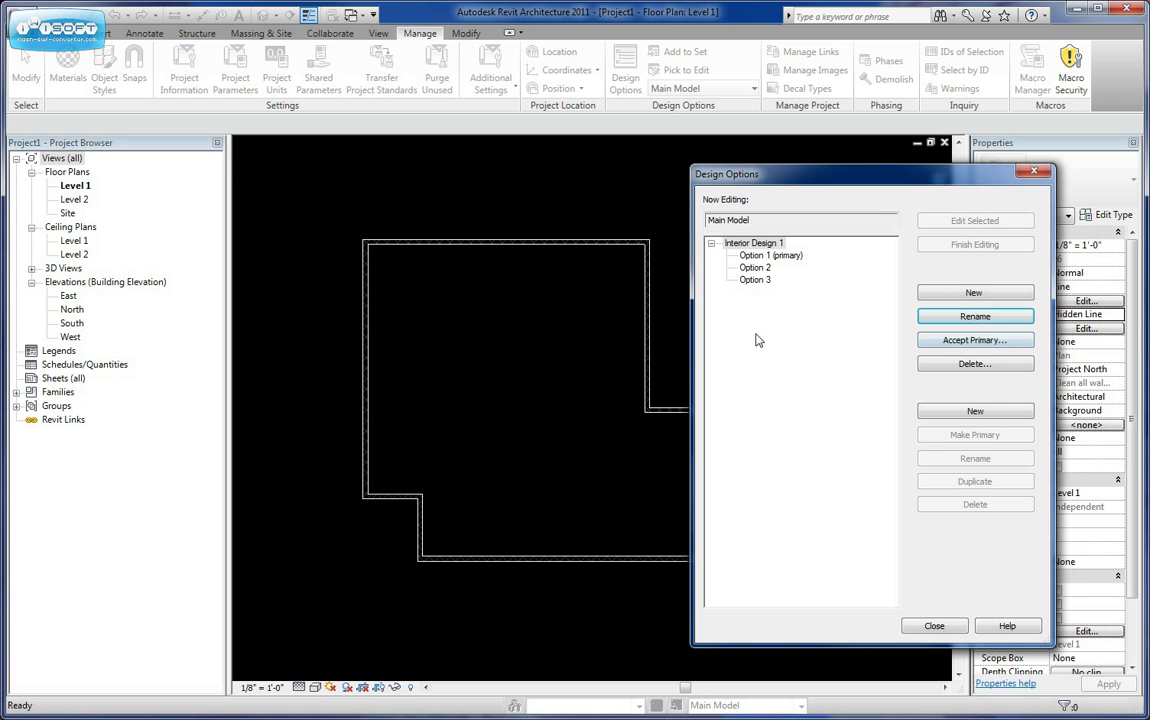
- Close the Design Options dialog, keeping Main Model as the active design option
click(934, 626)
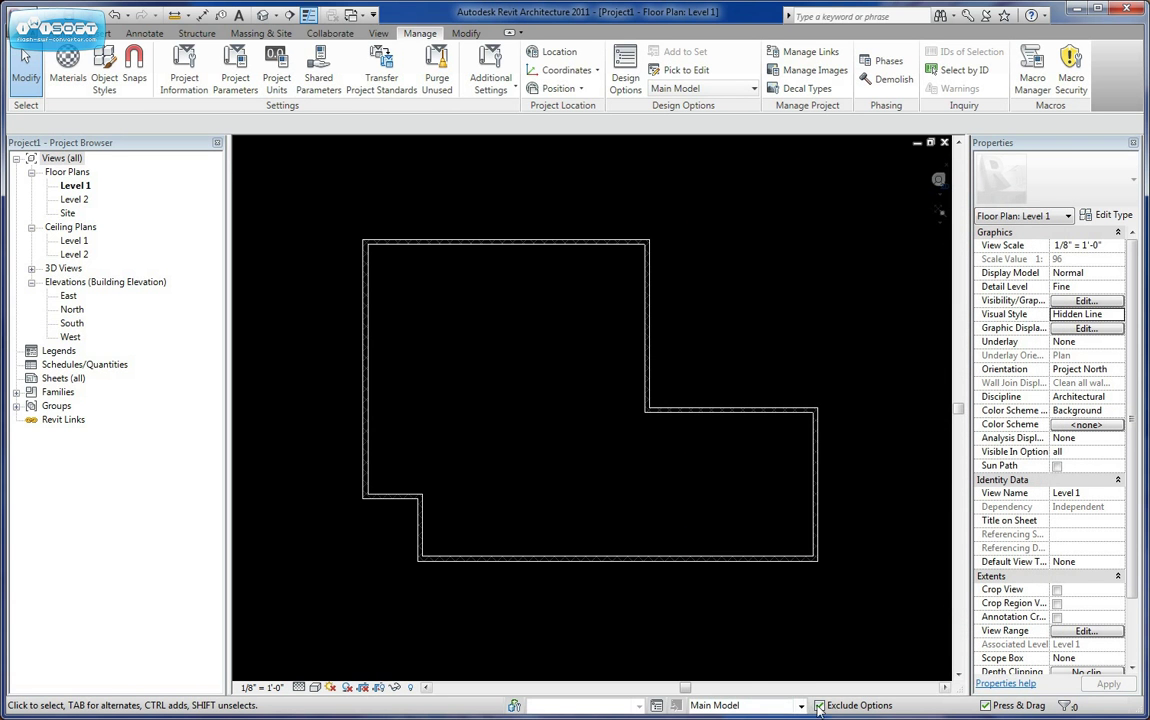
click(801, 705)
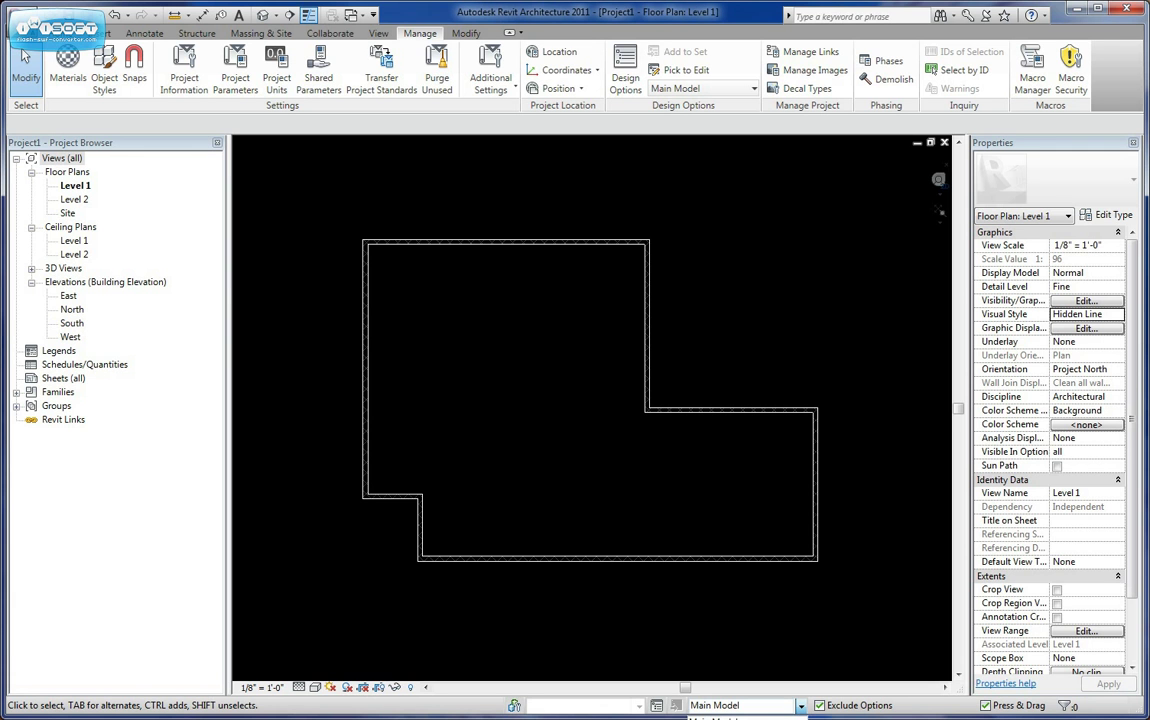
click(714, 716)
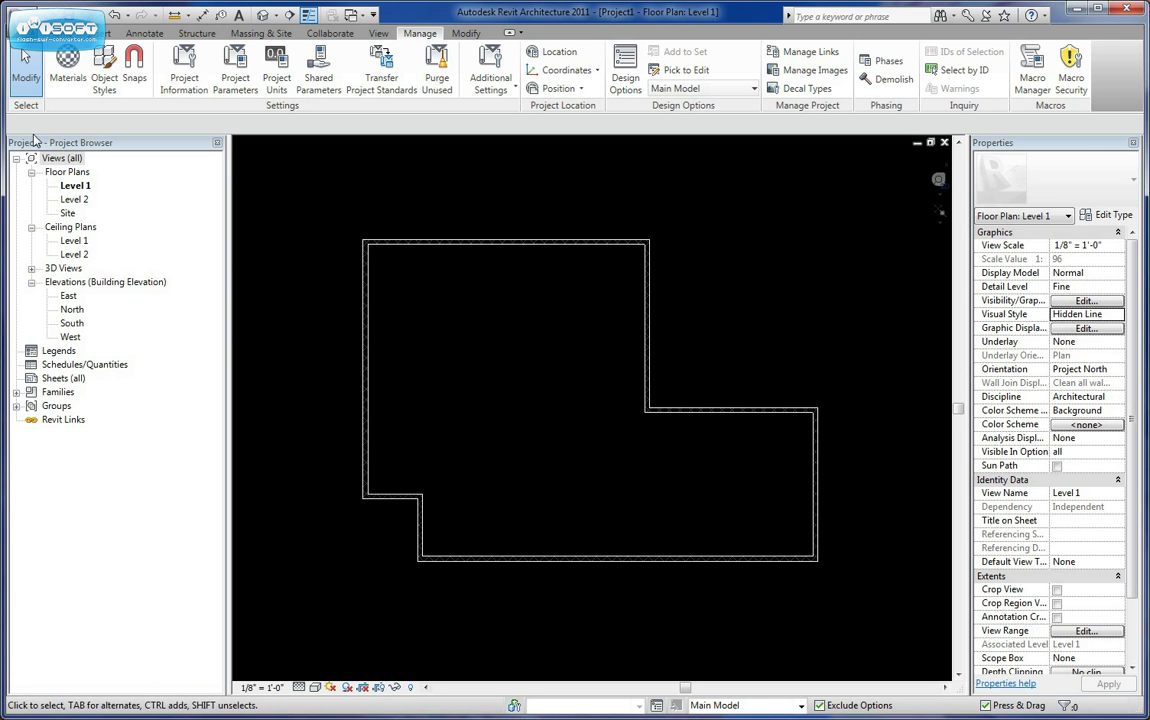
click(55, 33)
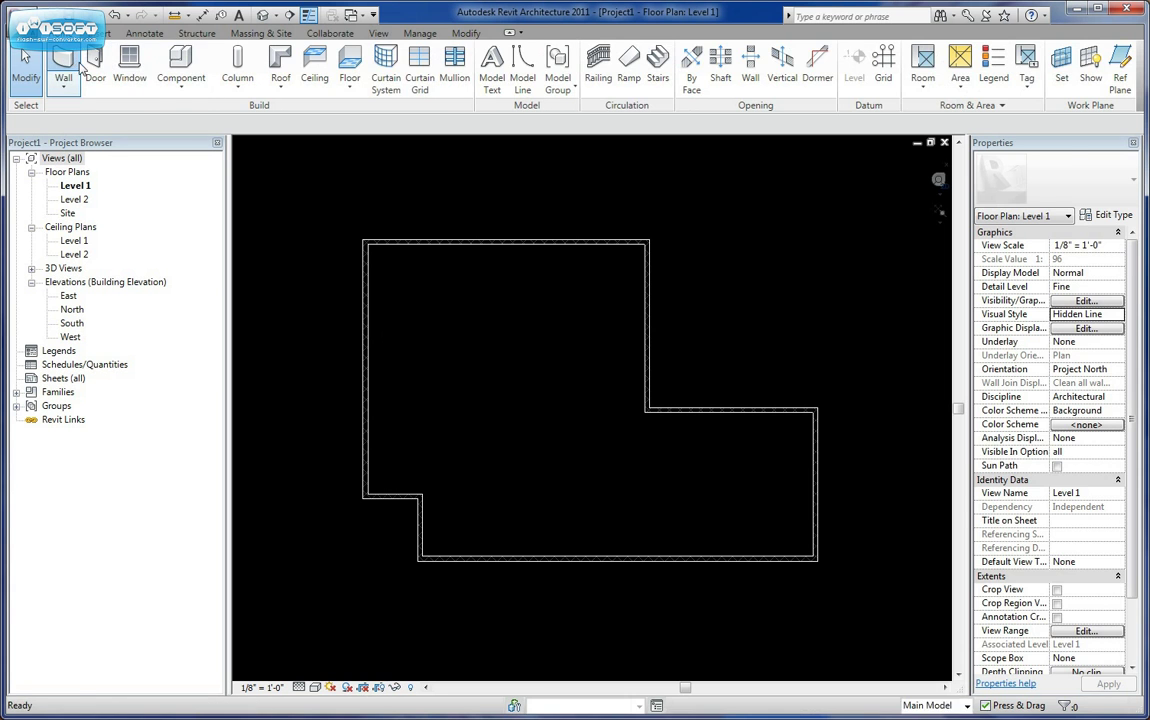
- Draw two Interior - 4 7/8" Partition (1-hr) wall chains running up to the top wall
click(63, 63)
click(1056, 180)
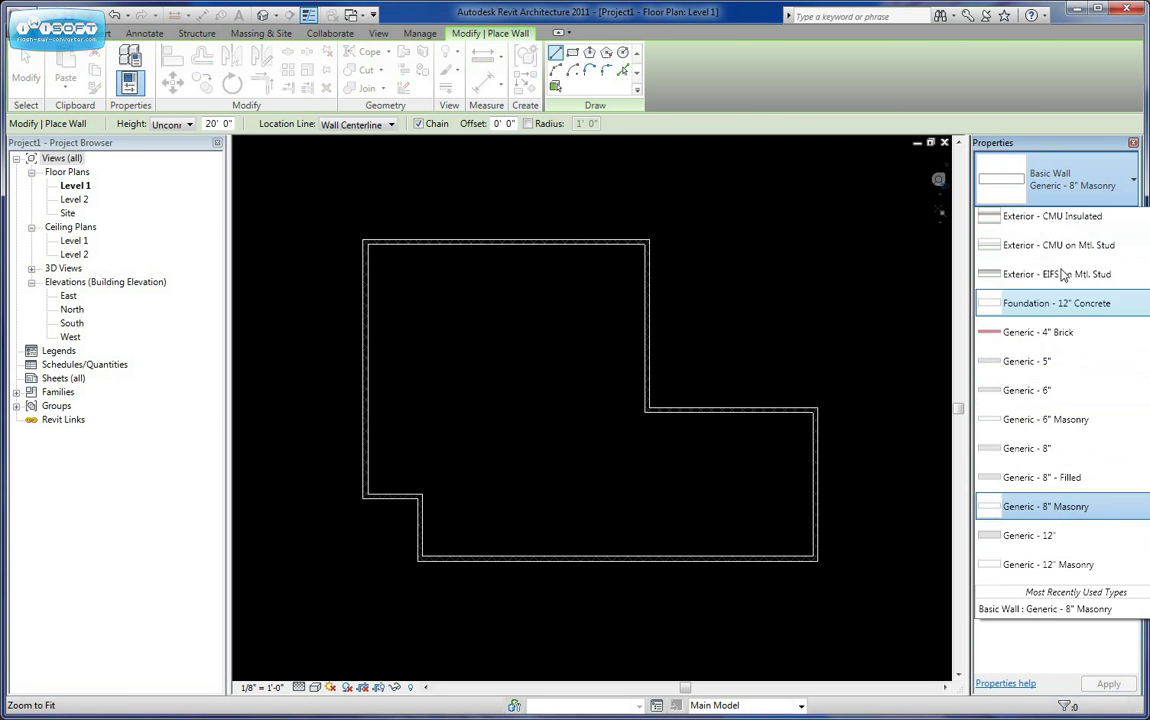
scroll(1070, 380, down, 2)
click(1075, 476)
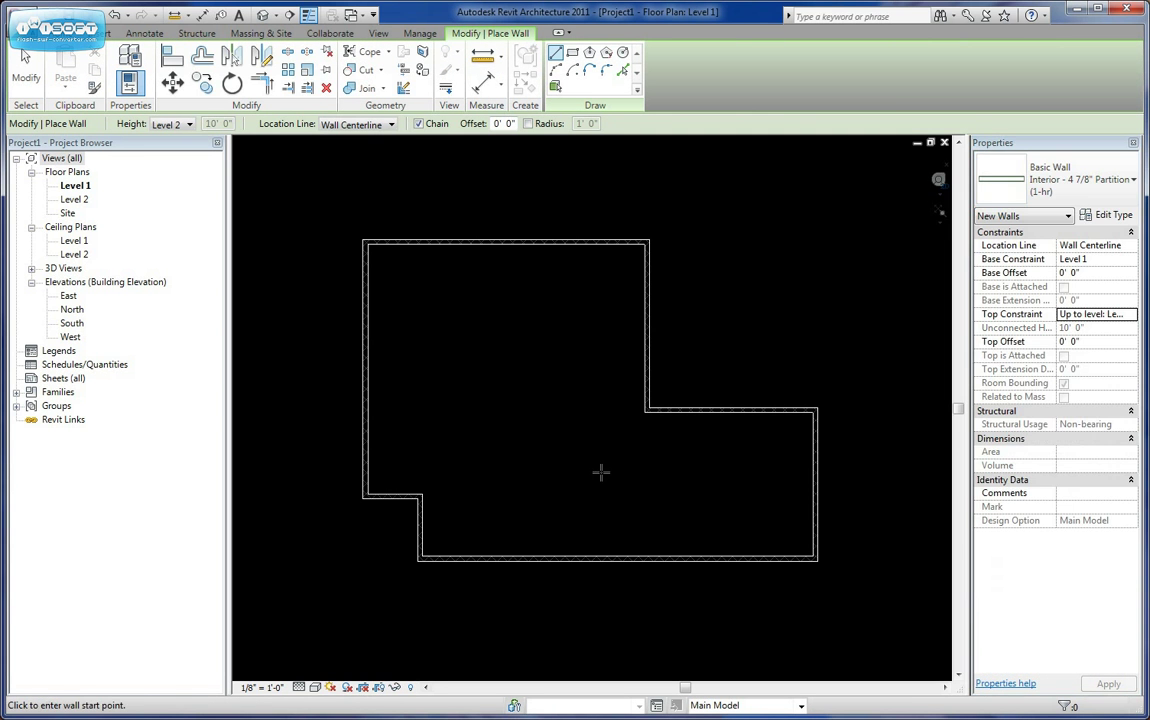
click(645, 325)
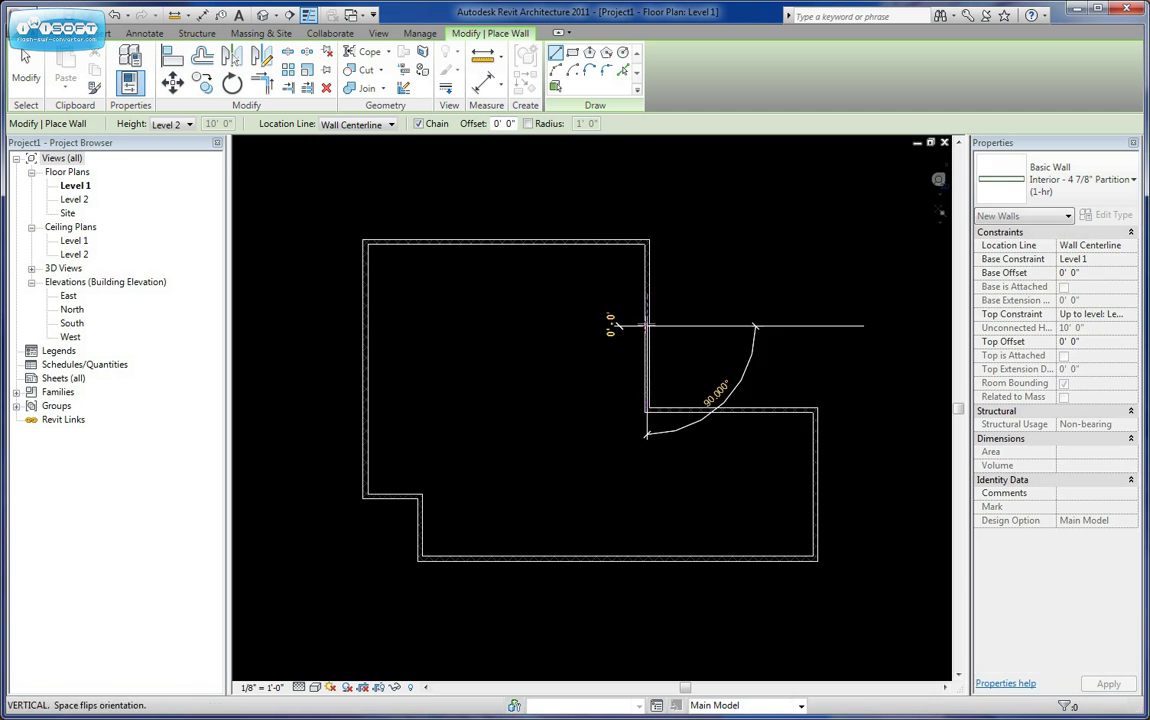
click(560, 325)
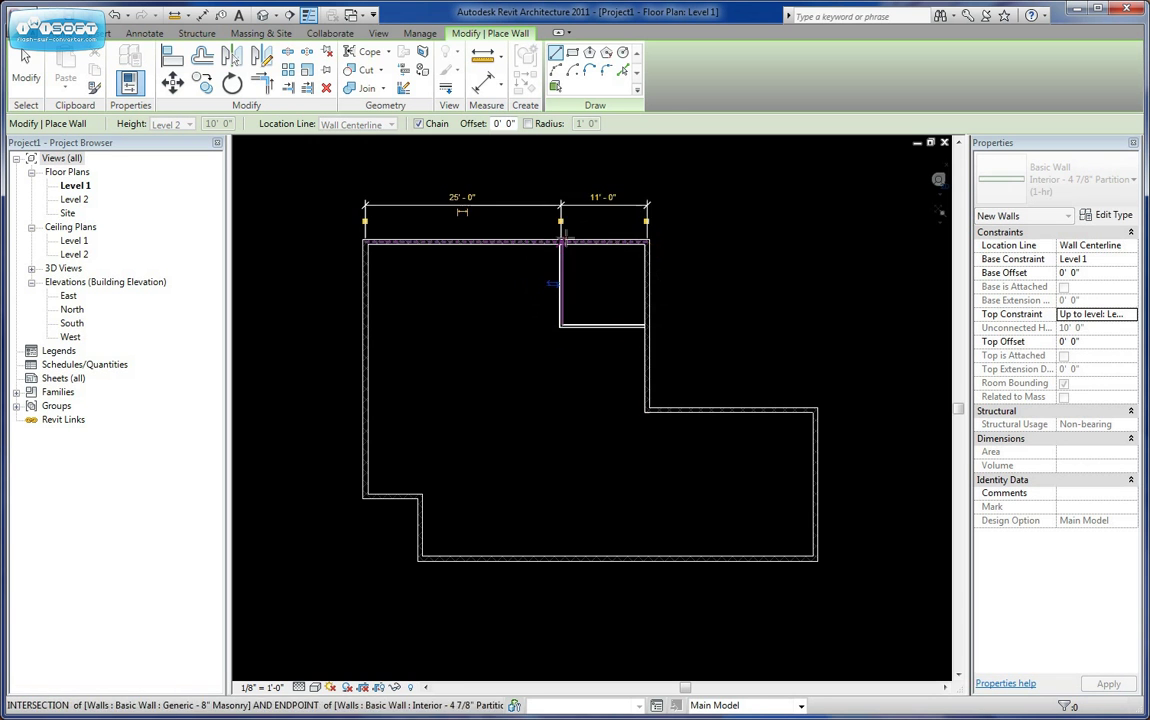
click(560, 244)
click(333, 320)
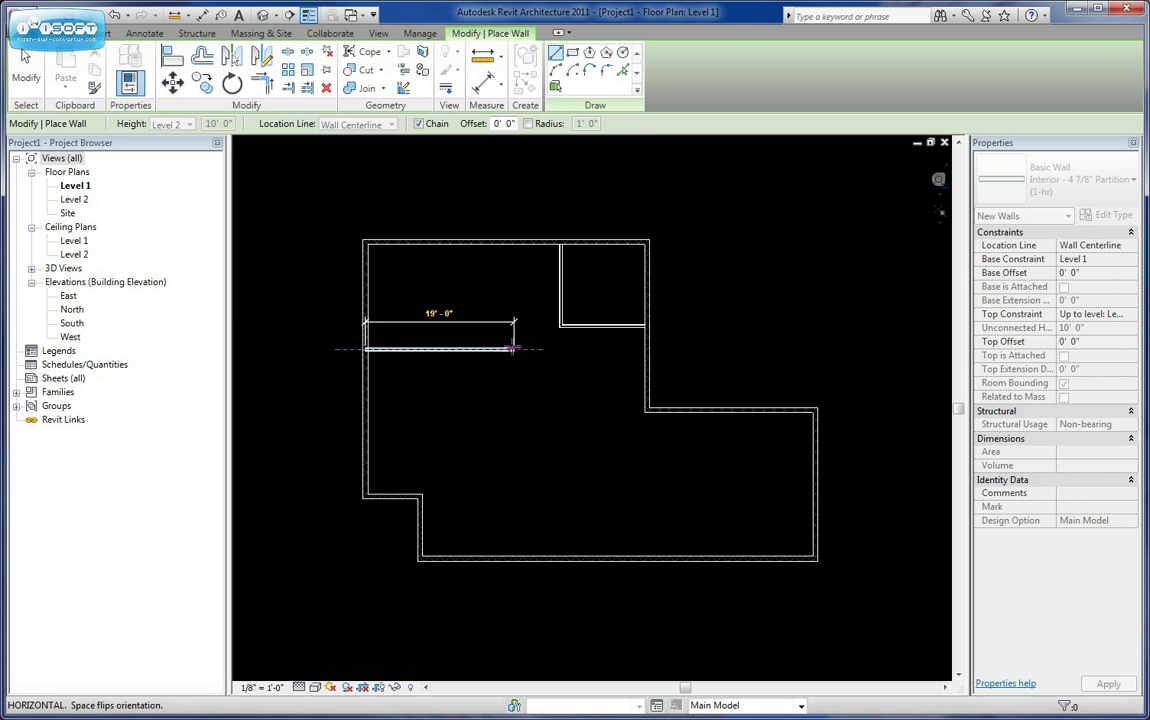
click(513, 348)
click(514, 244)
key(Escape)
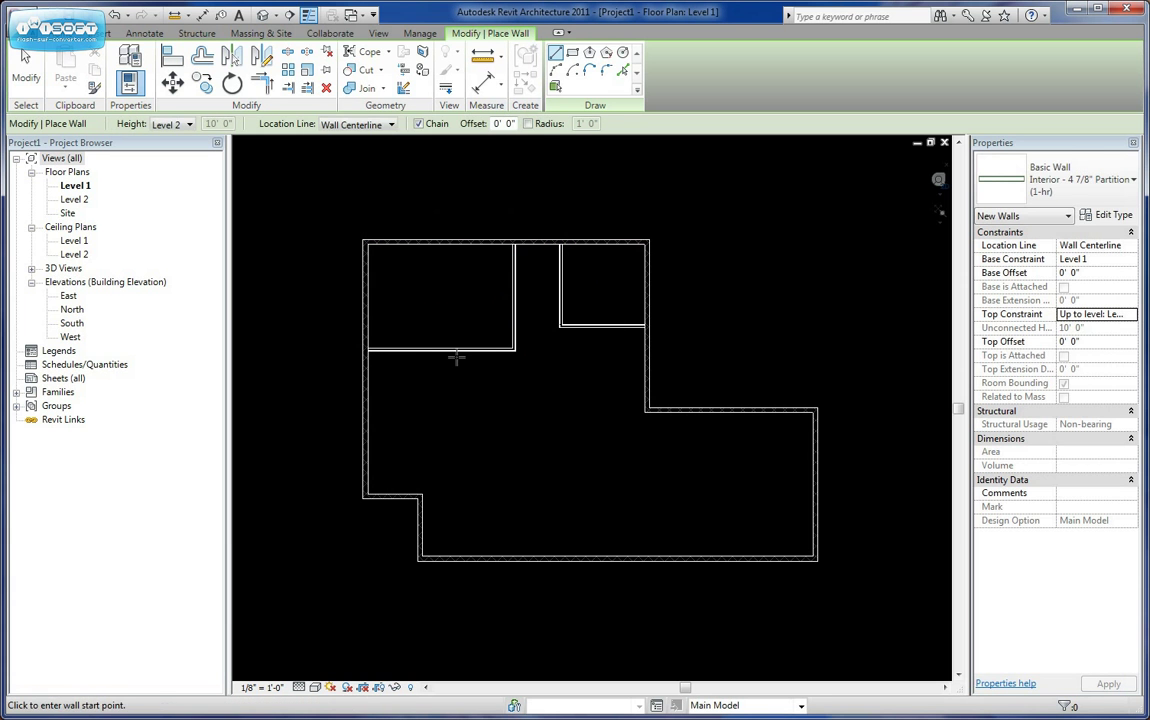
- Add a downward partition, plus one dividing the east wing down to the bottom wall
click(455, 350)
click(455, 494)
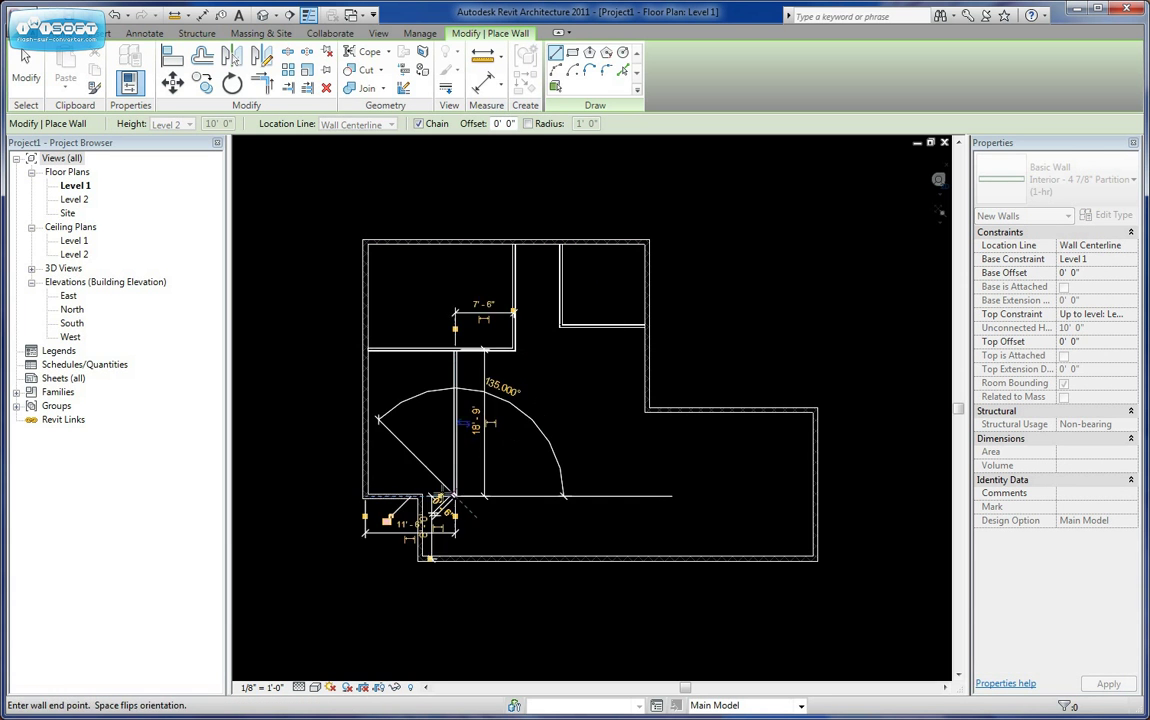
key(Escape)
key(Escape)
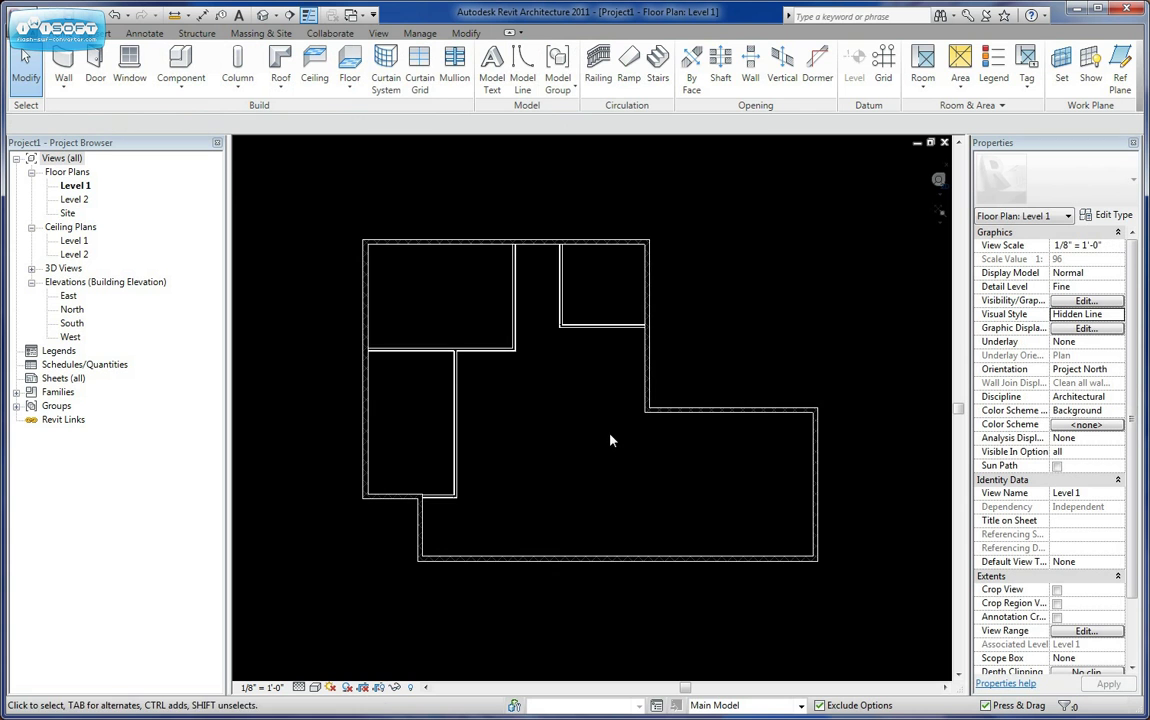
middle_drag(599, 365, 585, 331)
right_click(487, 347)
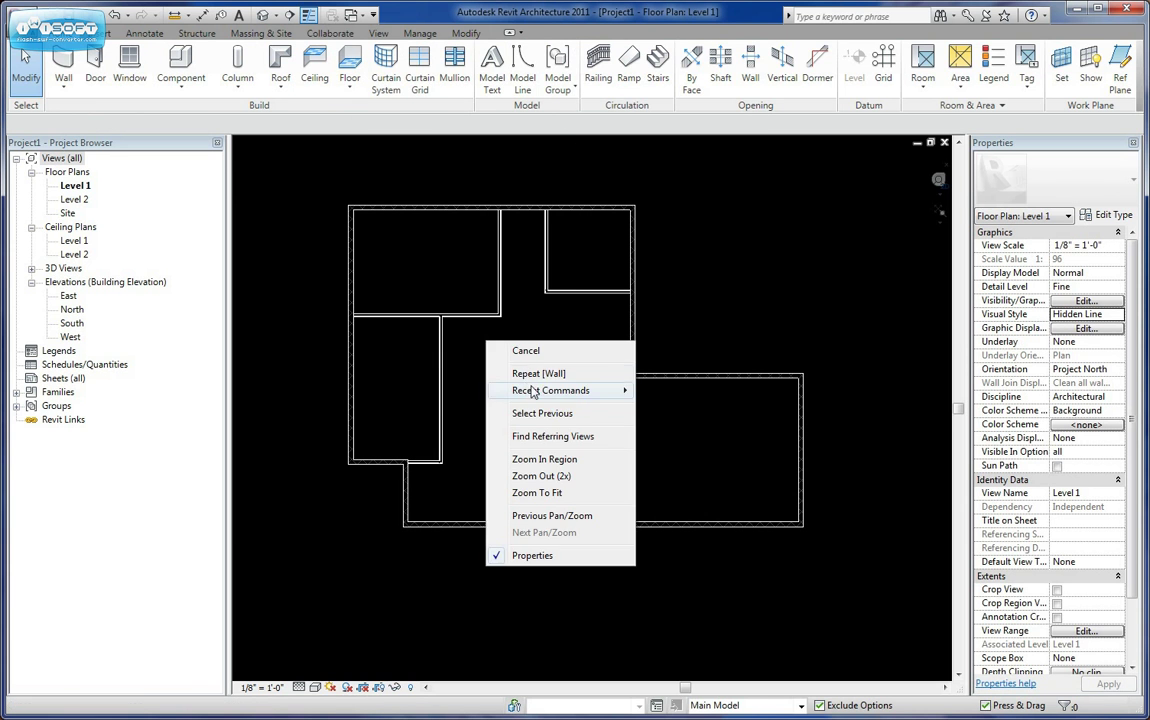
click(596, 372)
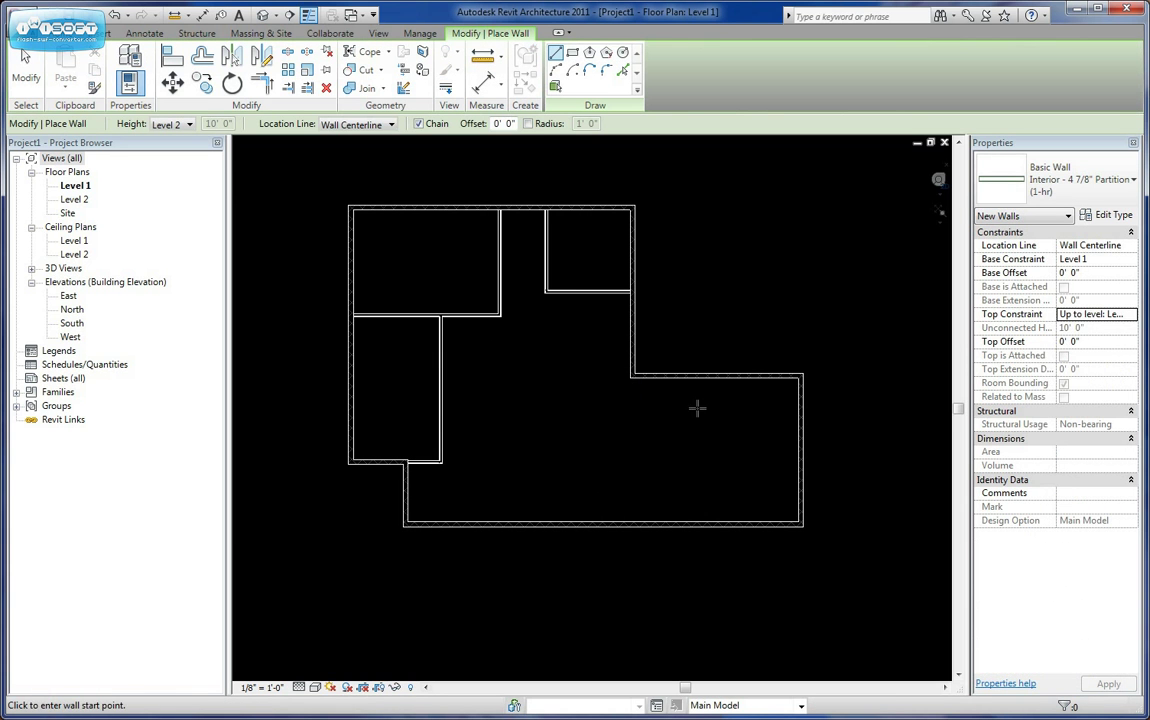
click(633, 376)
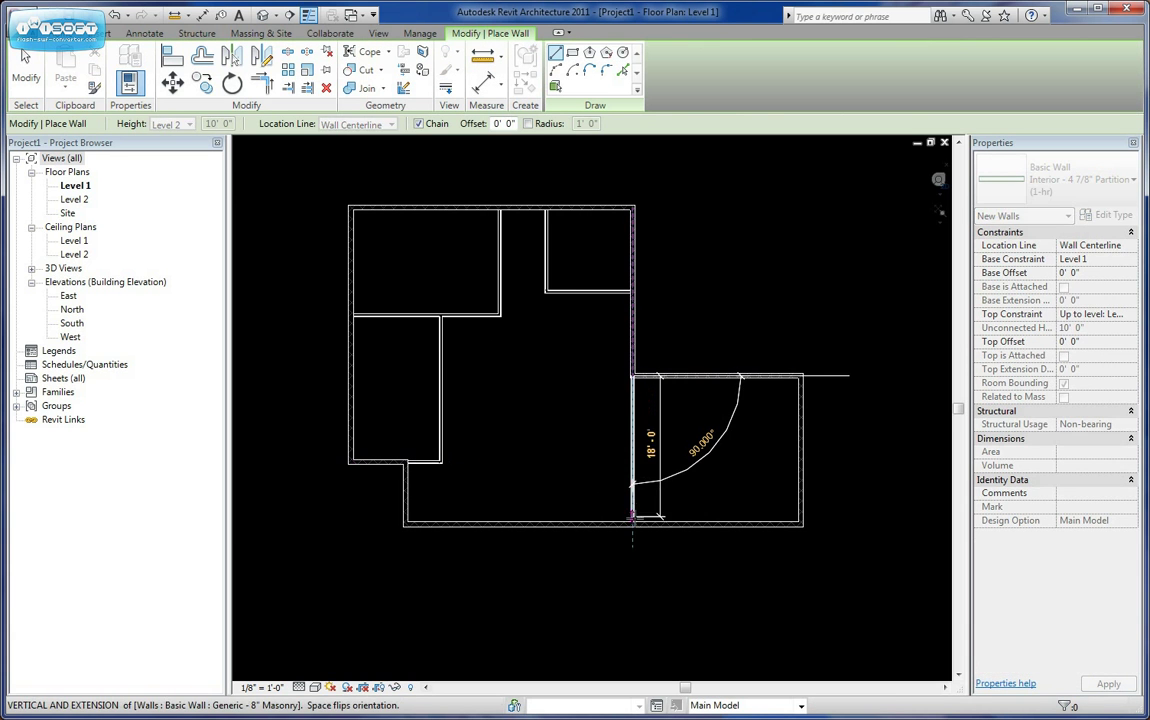
click(633, 520)
key(Escape)
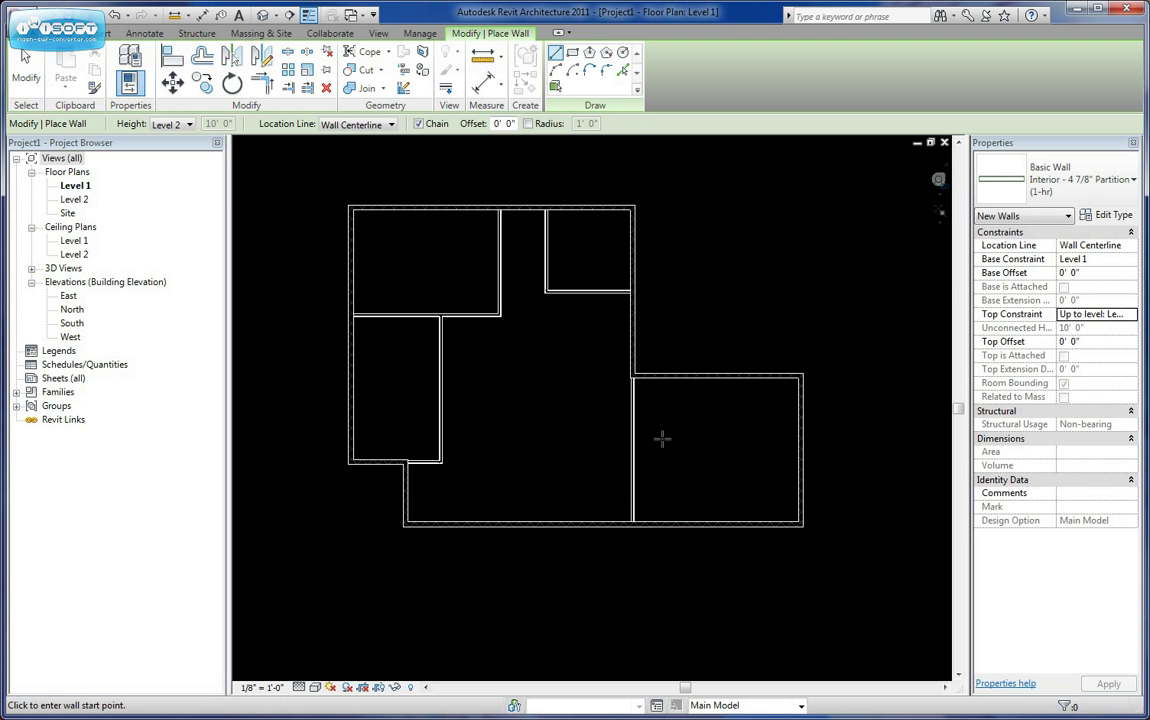
- Wall off a 7'-0" corner room and a 12'-0" lower-middle room
click(750, 378)
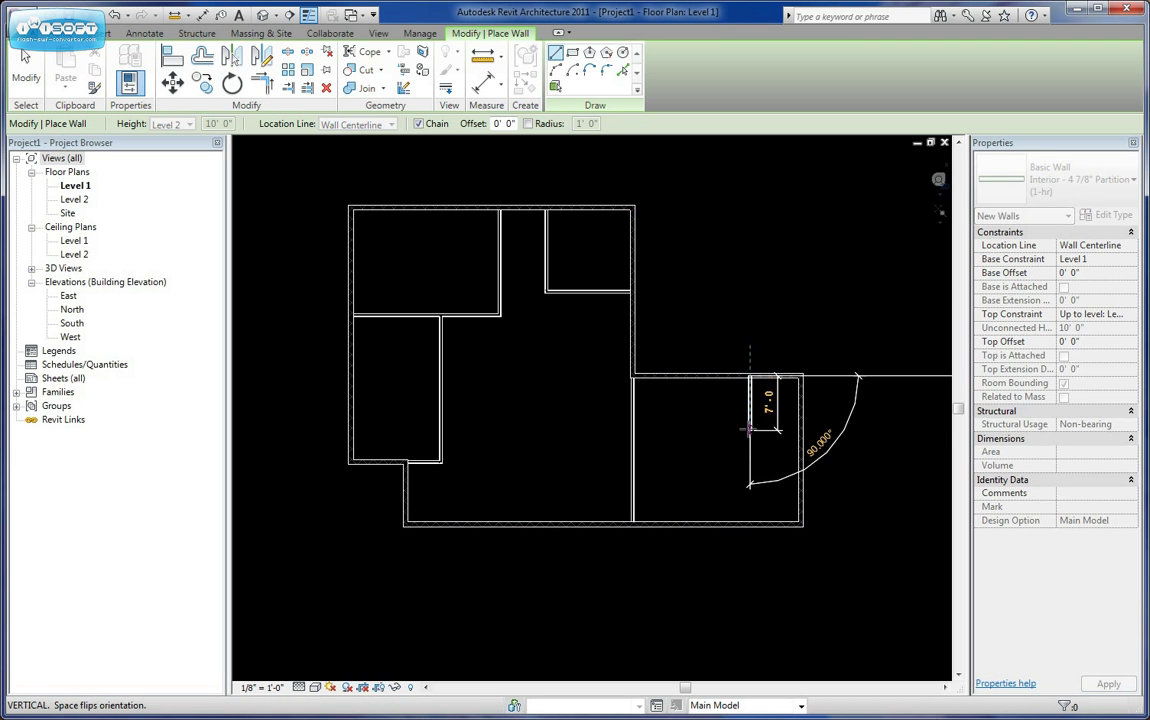
click(750, 432)
click(801, 432)
key(Escape)
middle_drag(598, 461, 644, 461)
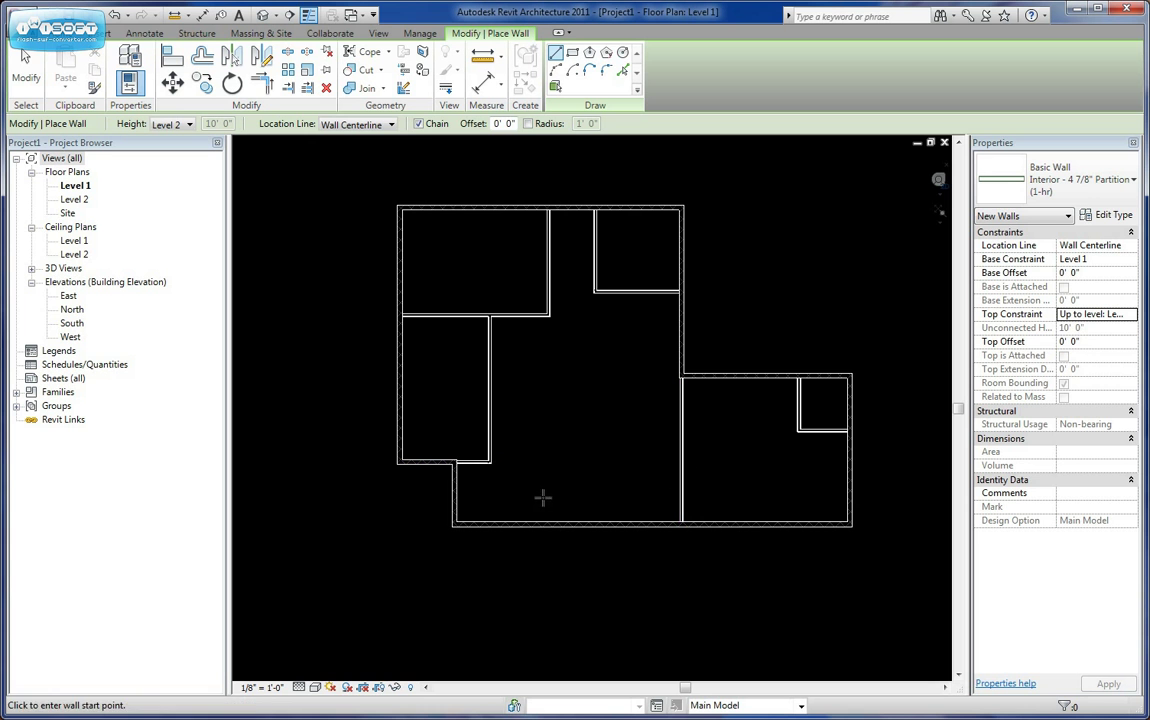
click(595, 521)
click(595, 432)
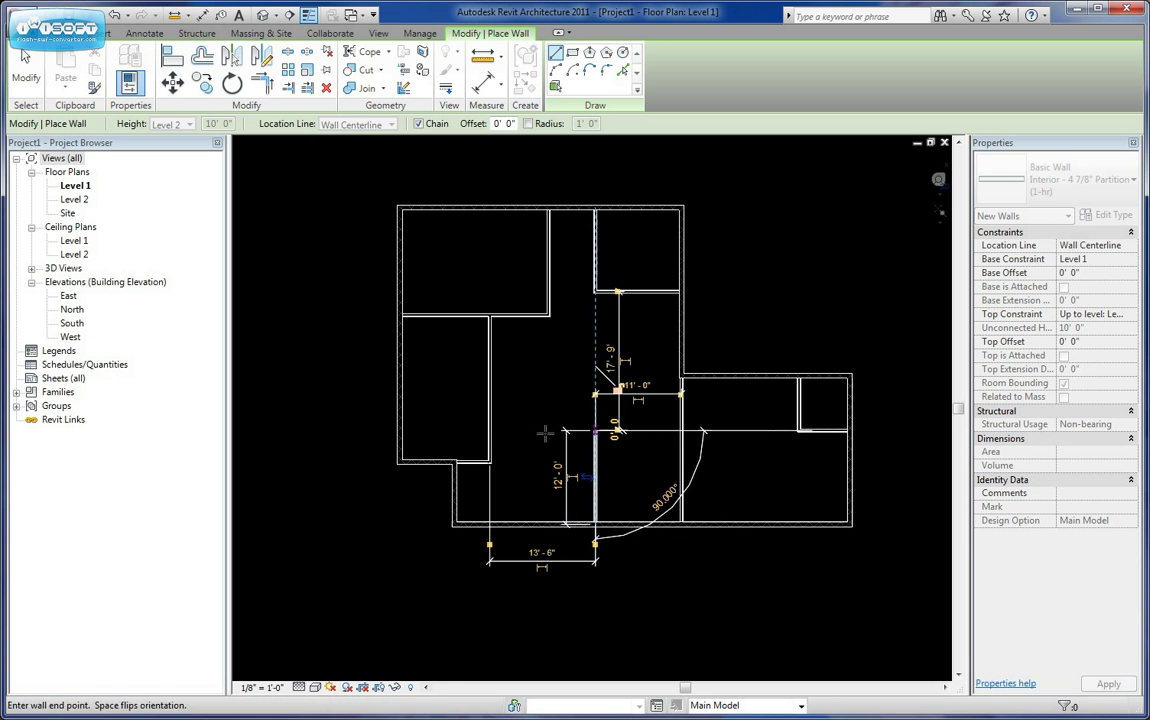
click(490, 432)
key(Escape)
key(Escape)
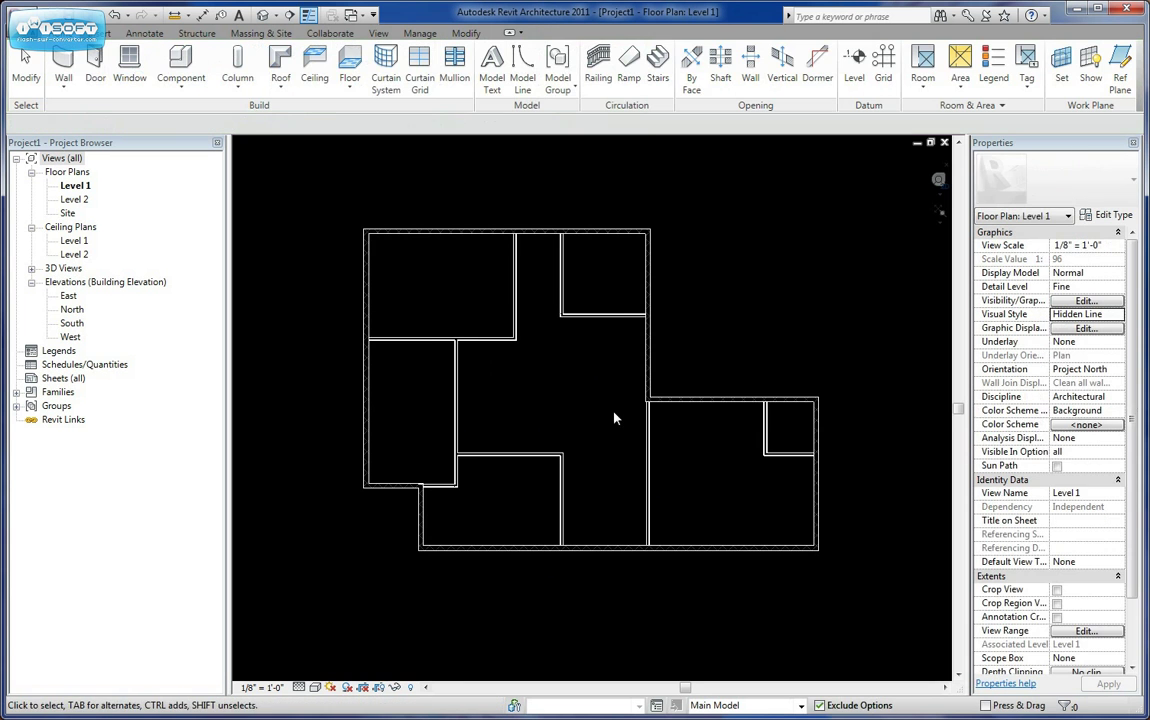
scroll(611, 431, up, 2)
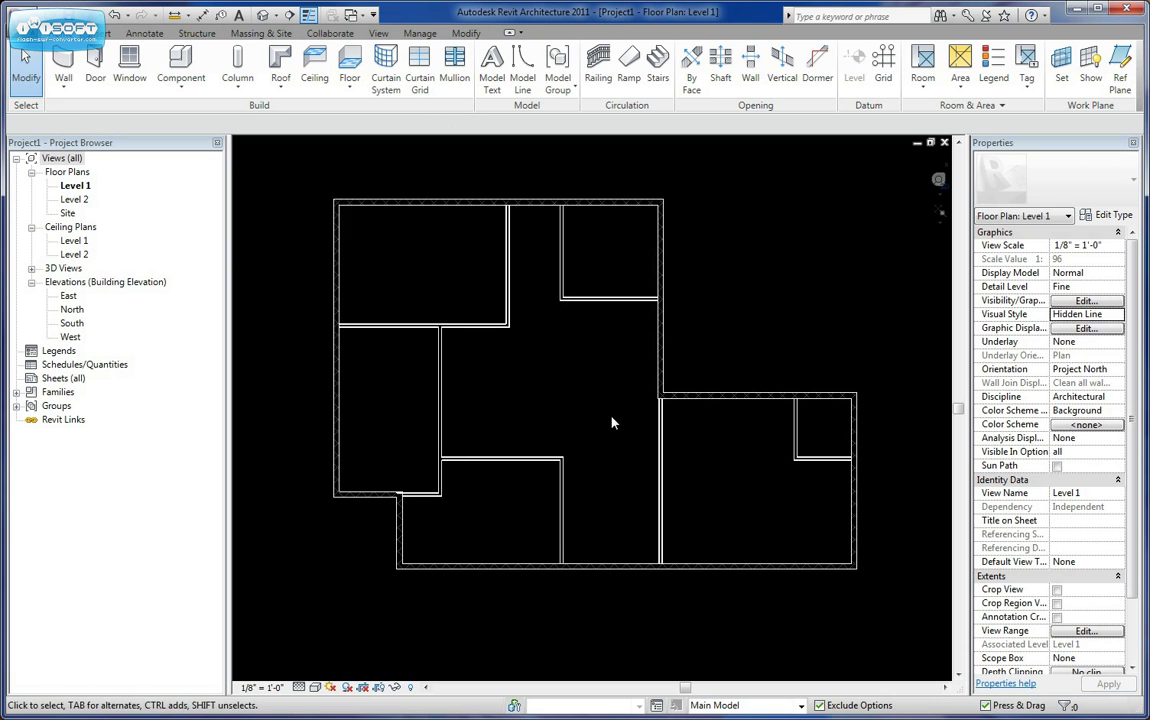
click(660, 462)
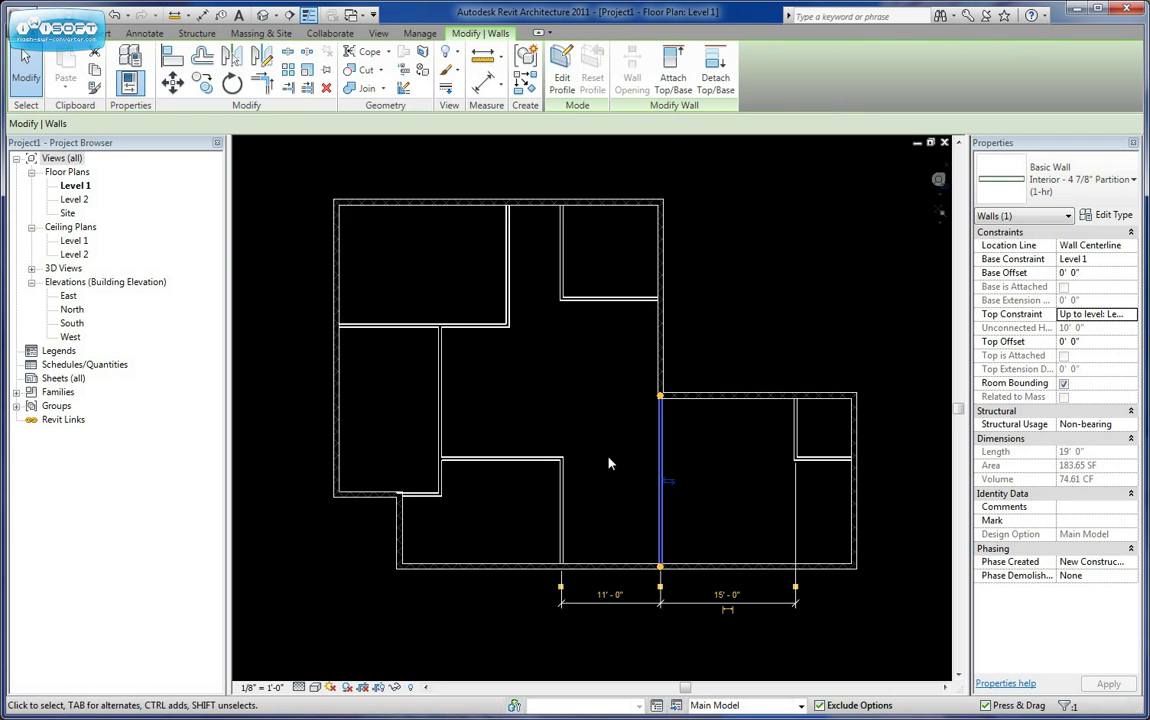
click(897, 455)
click(561, 490)
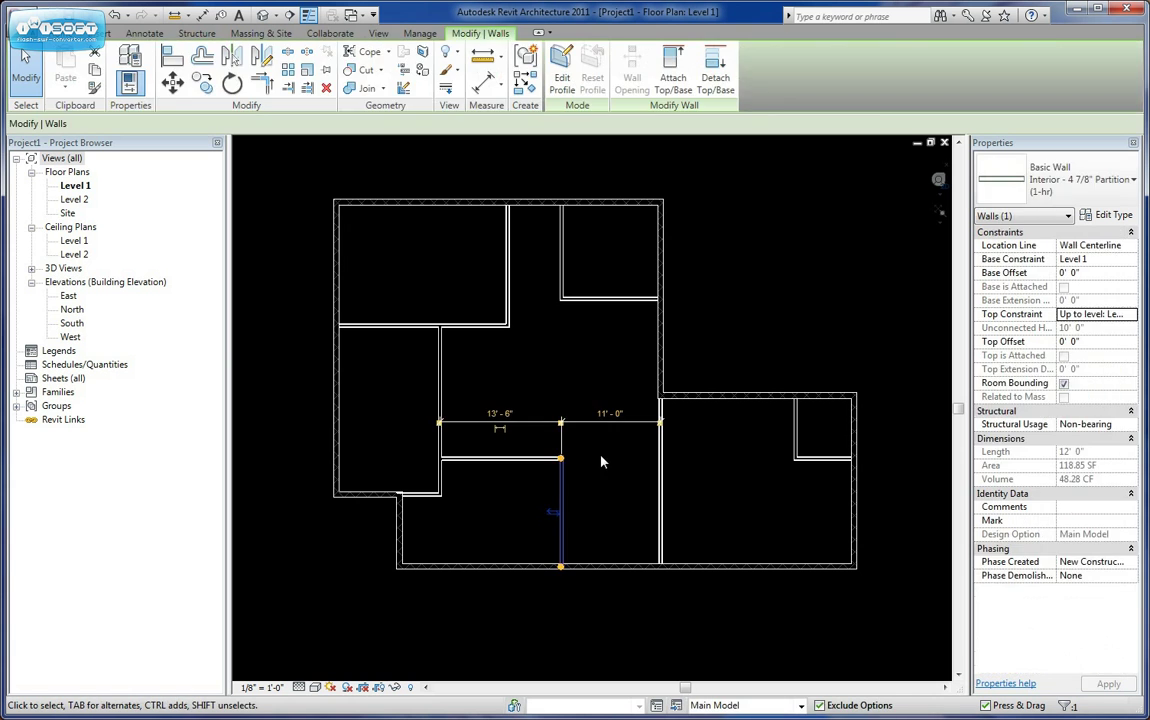
click(636, 648)
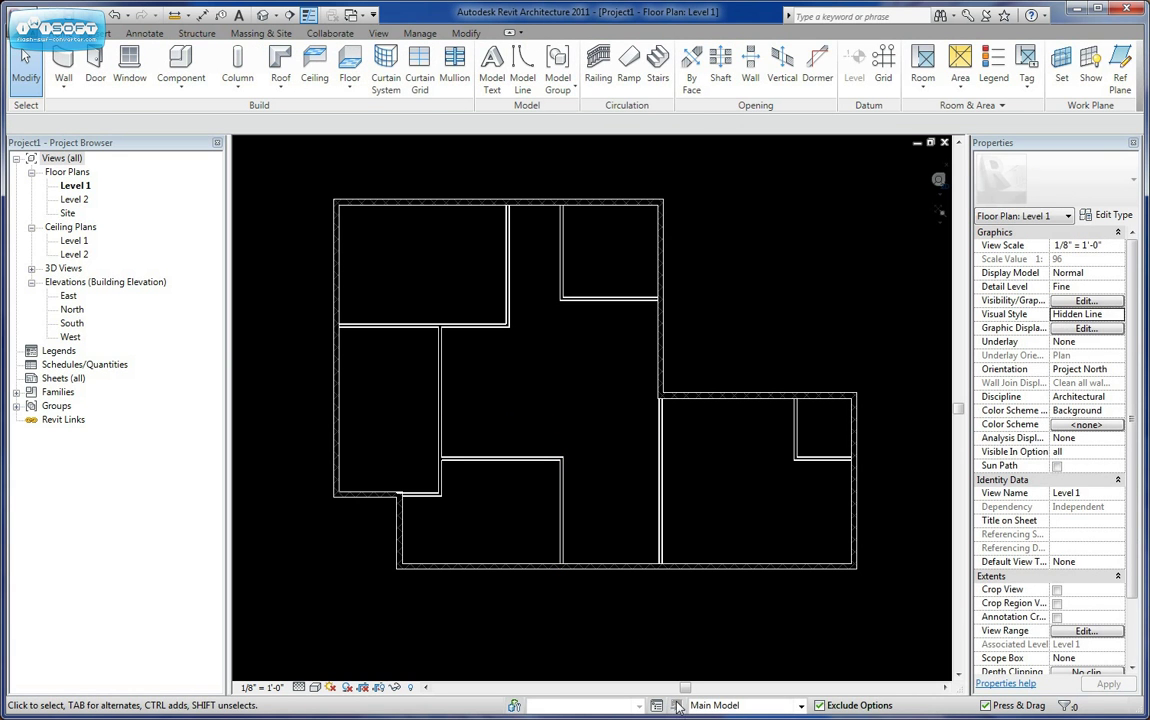
- Select all 11 interior partition walls and choose Add to Set
click(661, 500)
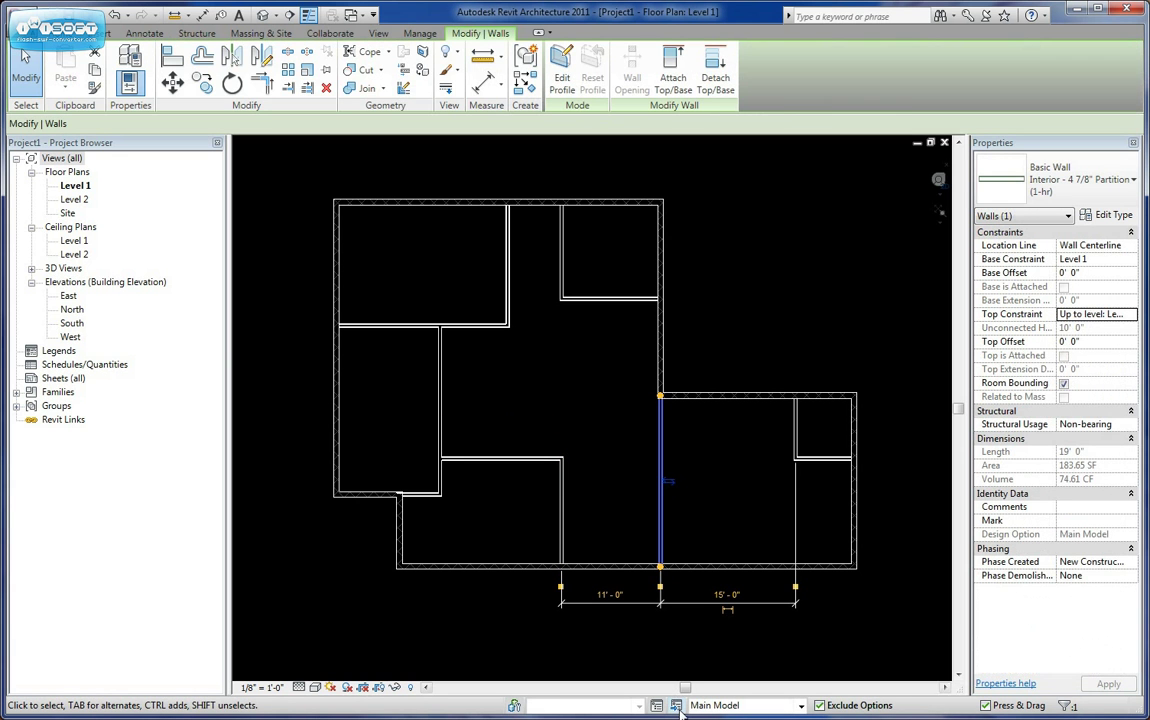
click(702, 495)
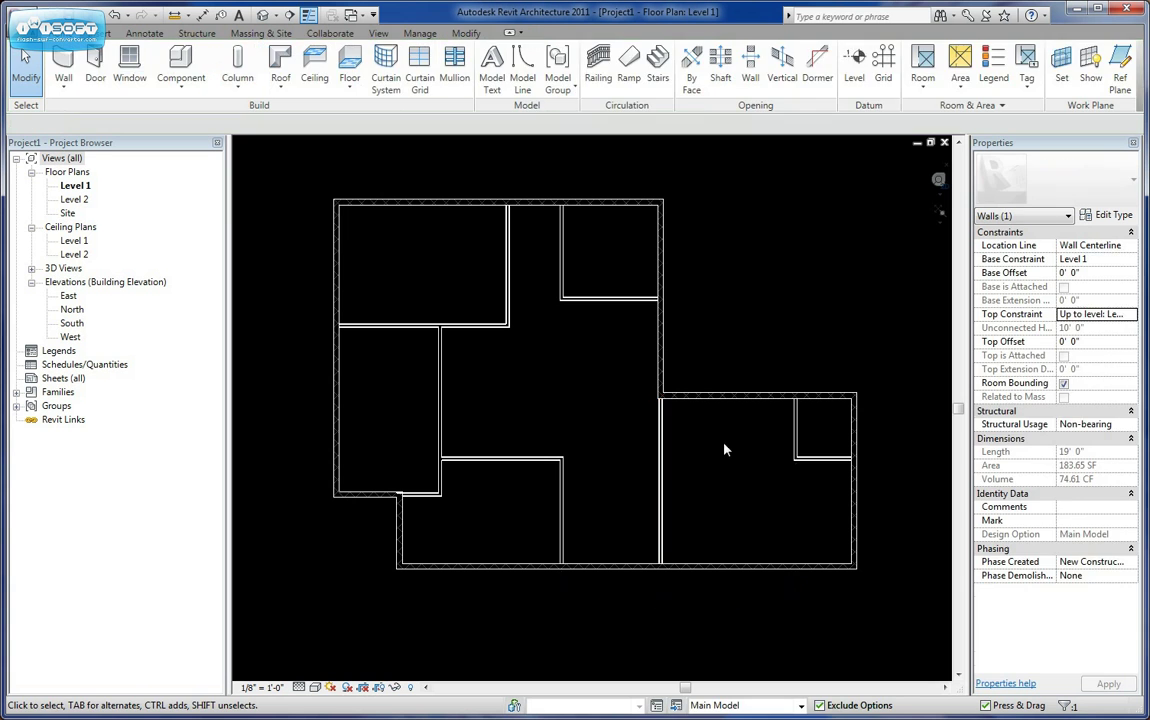
click(826, 459)
ctrl+click(661, 466)
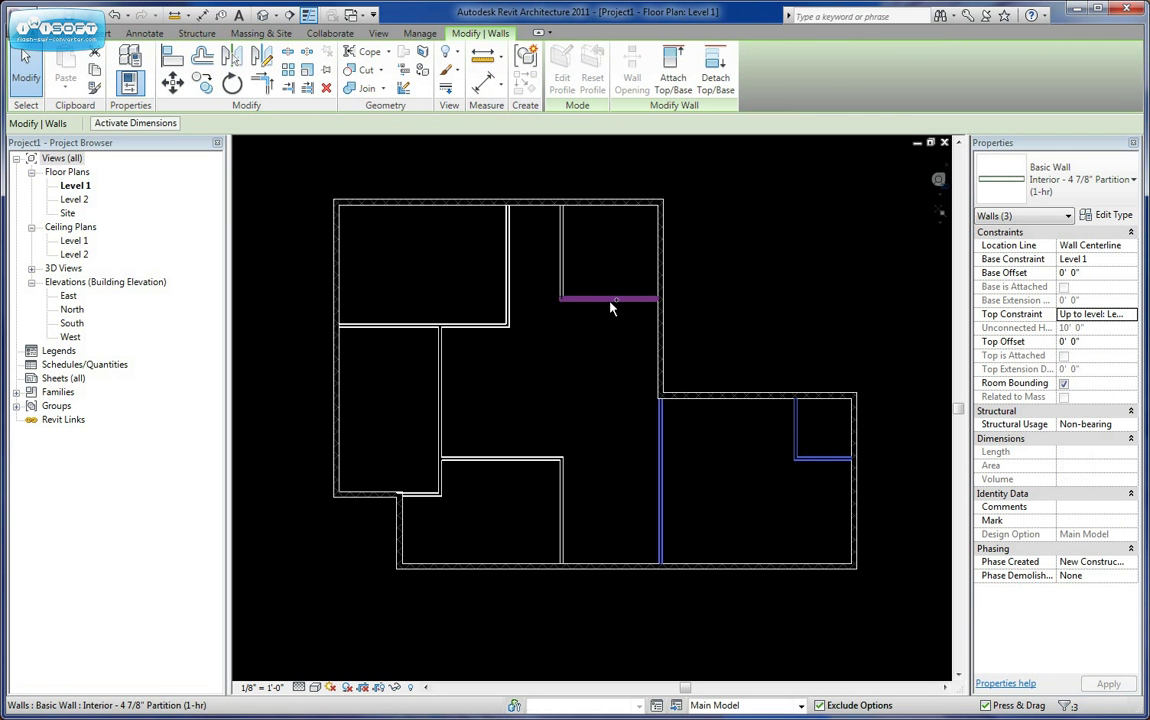
ctrl+click(611, 298)
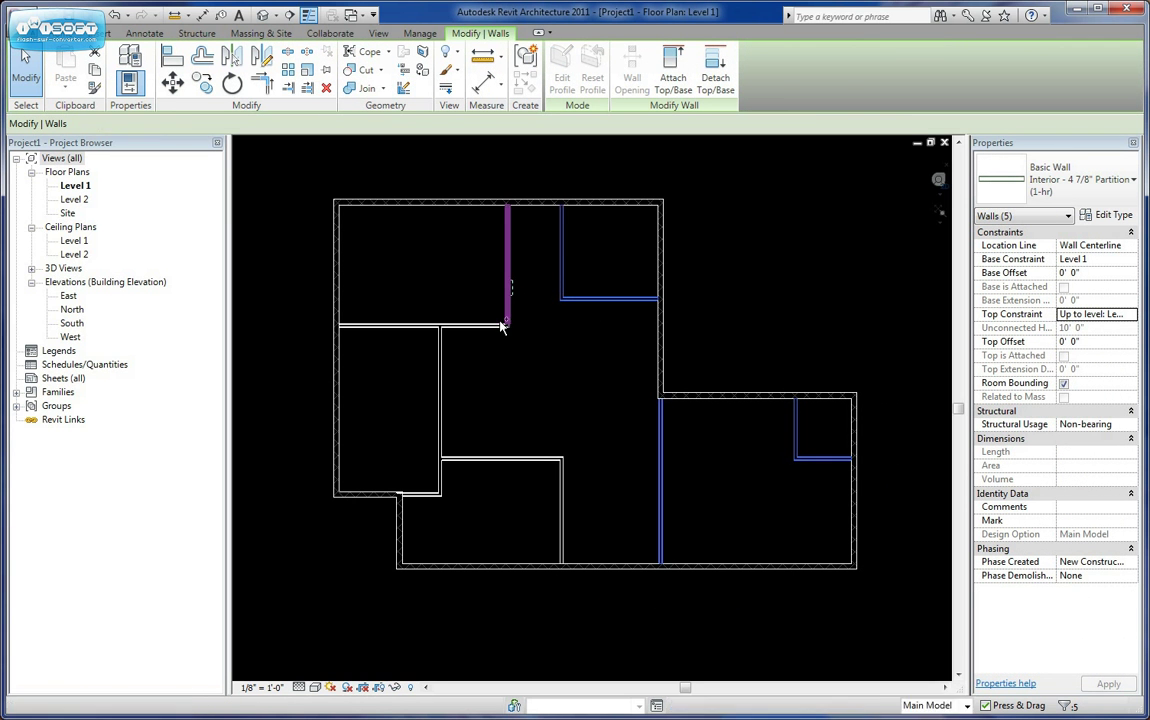
ctrl+click(507, 262)
ctrl+click(472, 325)
ctrl+click(441, 365)
ctrl+click(507, 459)
ctrl+click(562, 500)
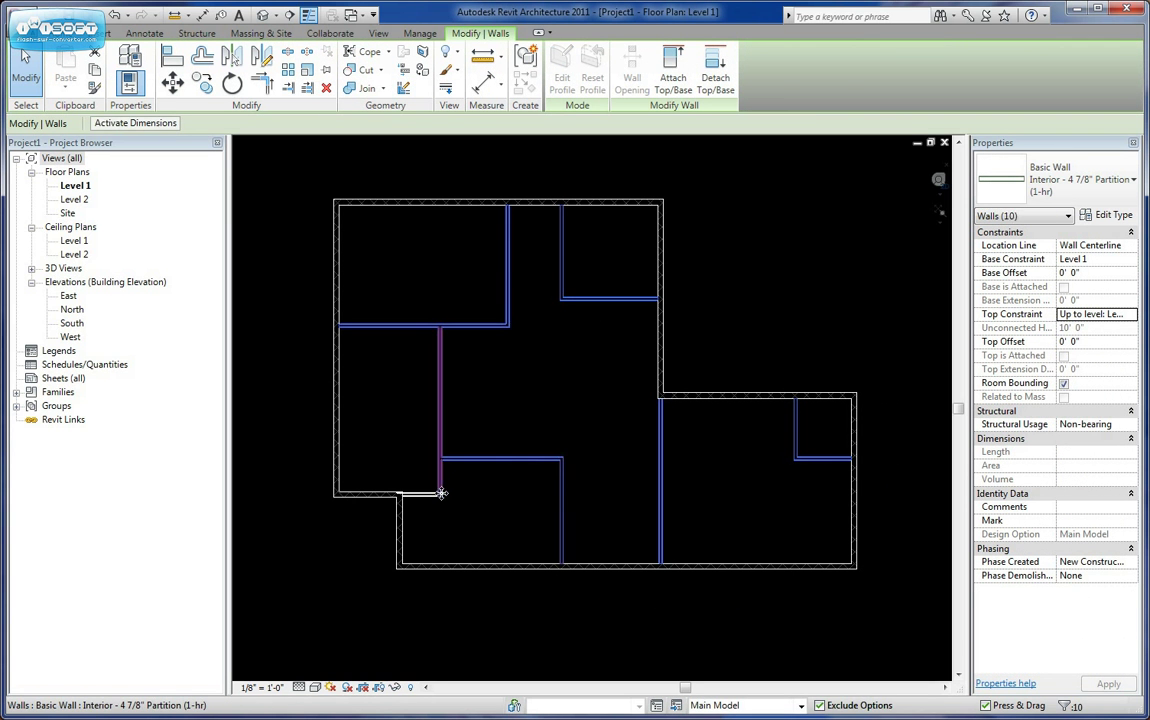
ctrl+click(436, 493)
ctrl+click(420, 494)
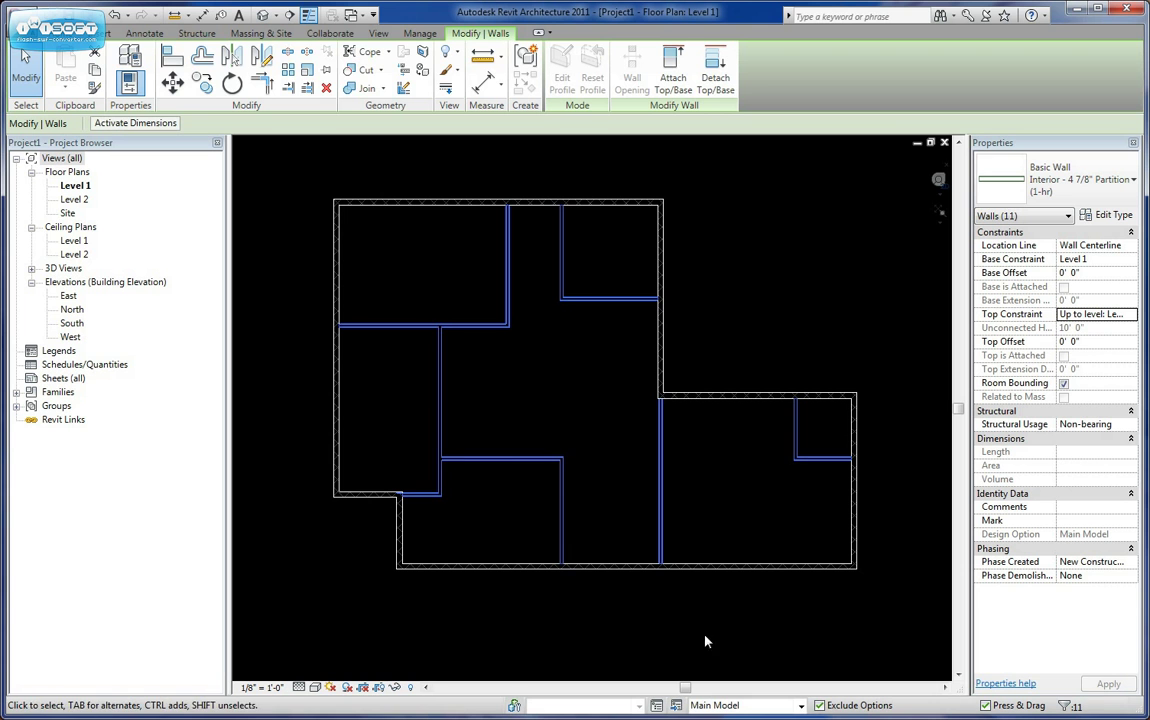
click(677, 705)
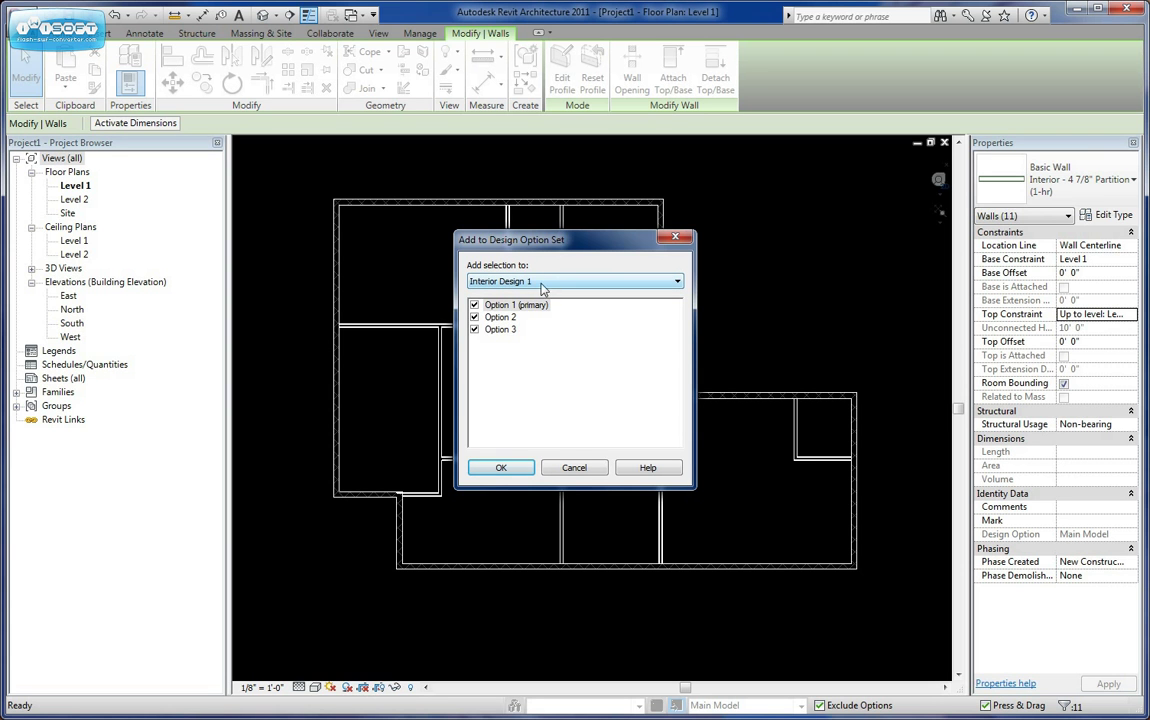
- Add the eleven walls to Interior Design 1, unchecking Option 2 and Option 3
click(678, 284)
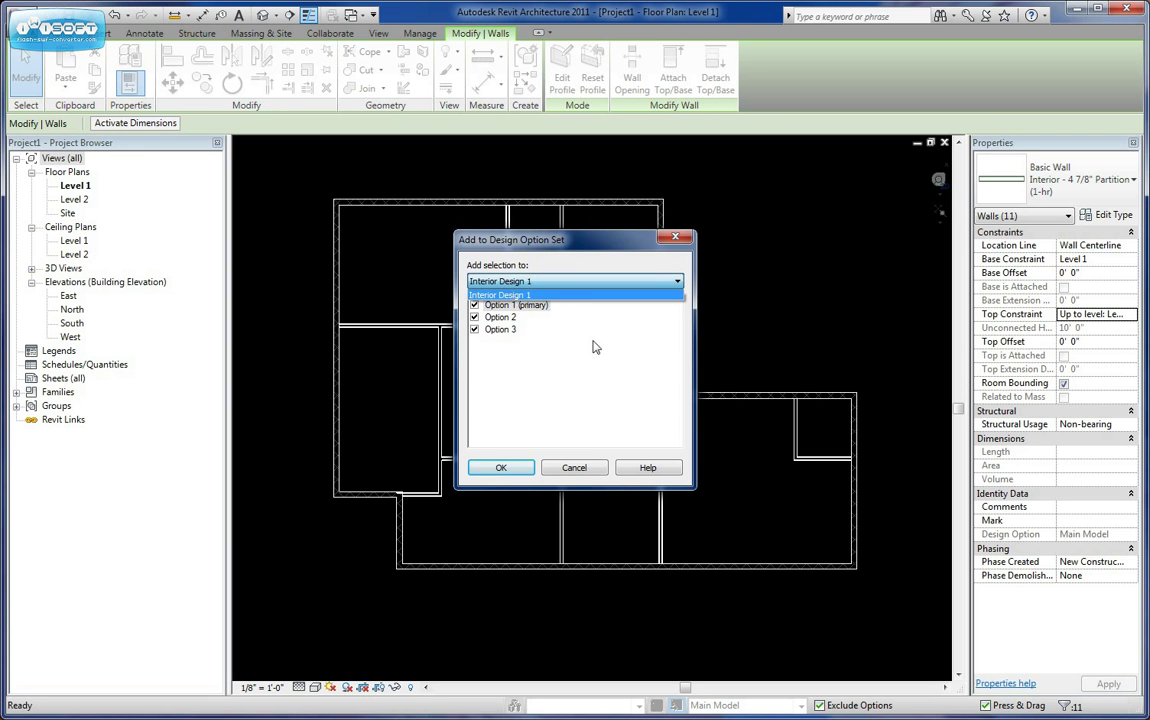
click(515, 296)
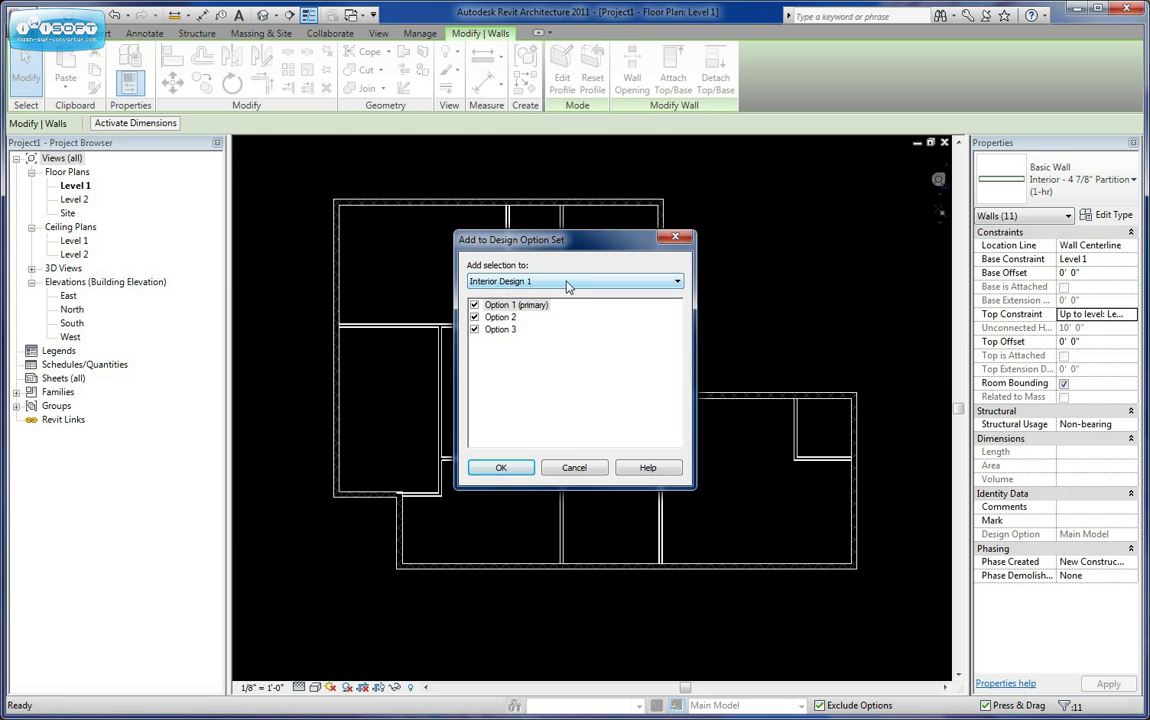
click(474, 317)
click(474, 329)
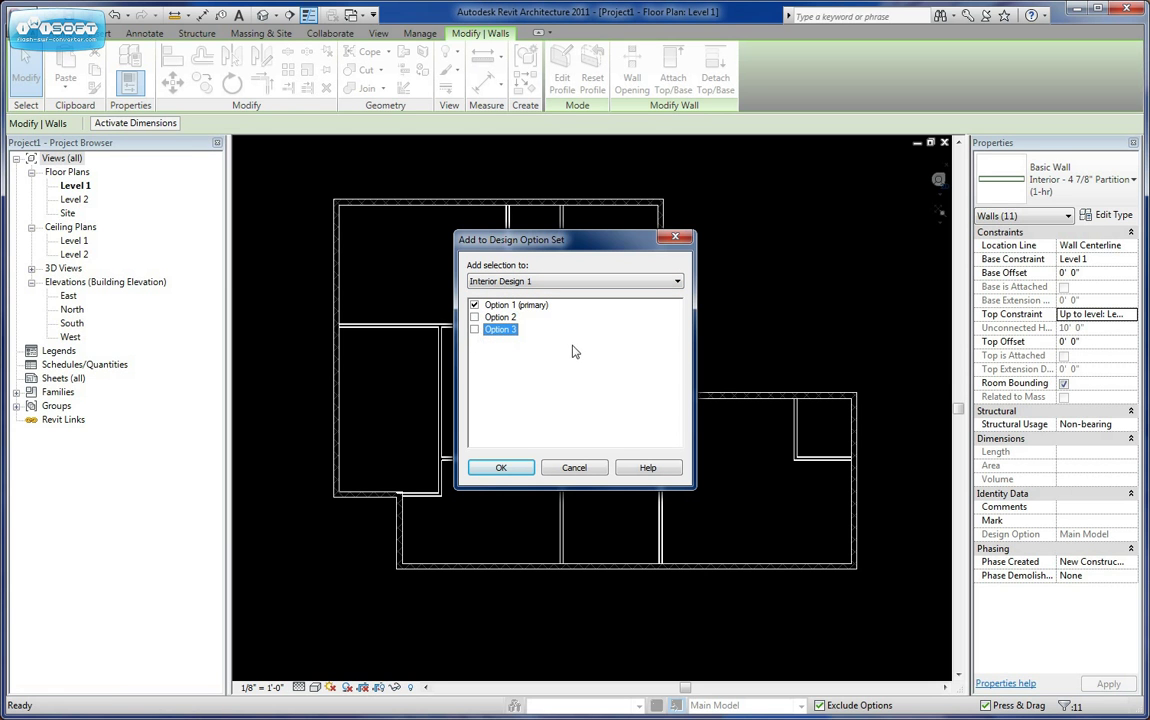
click(507, 469)
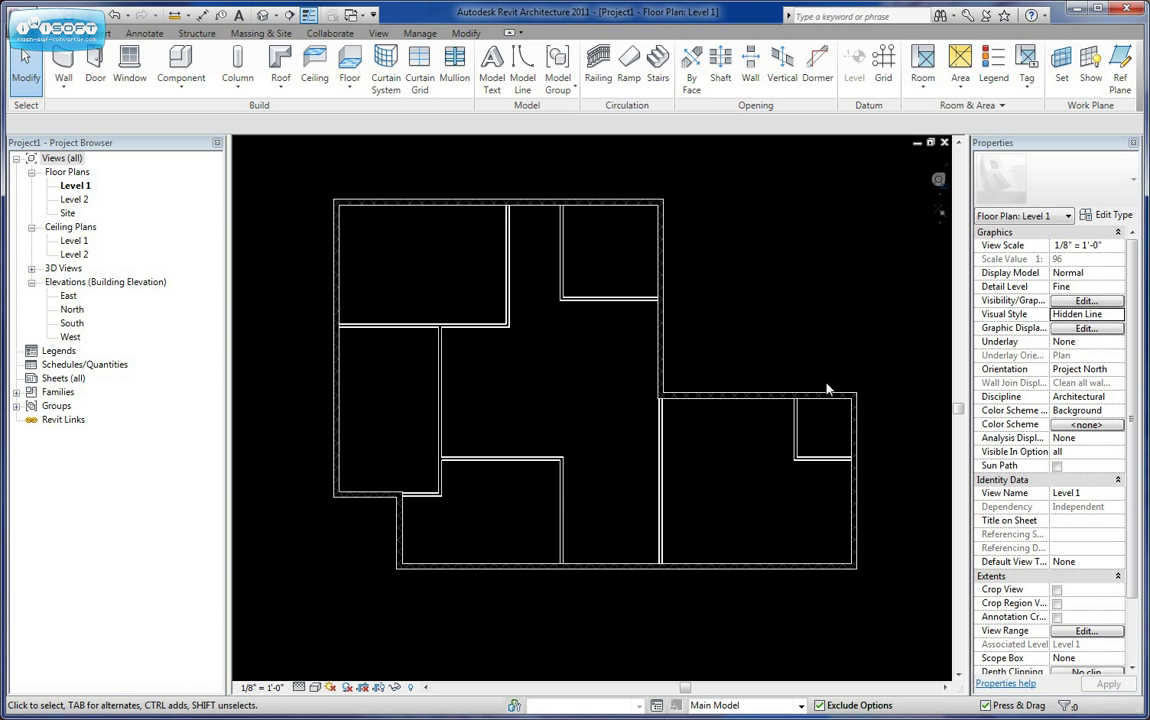
click(800, 706)
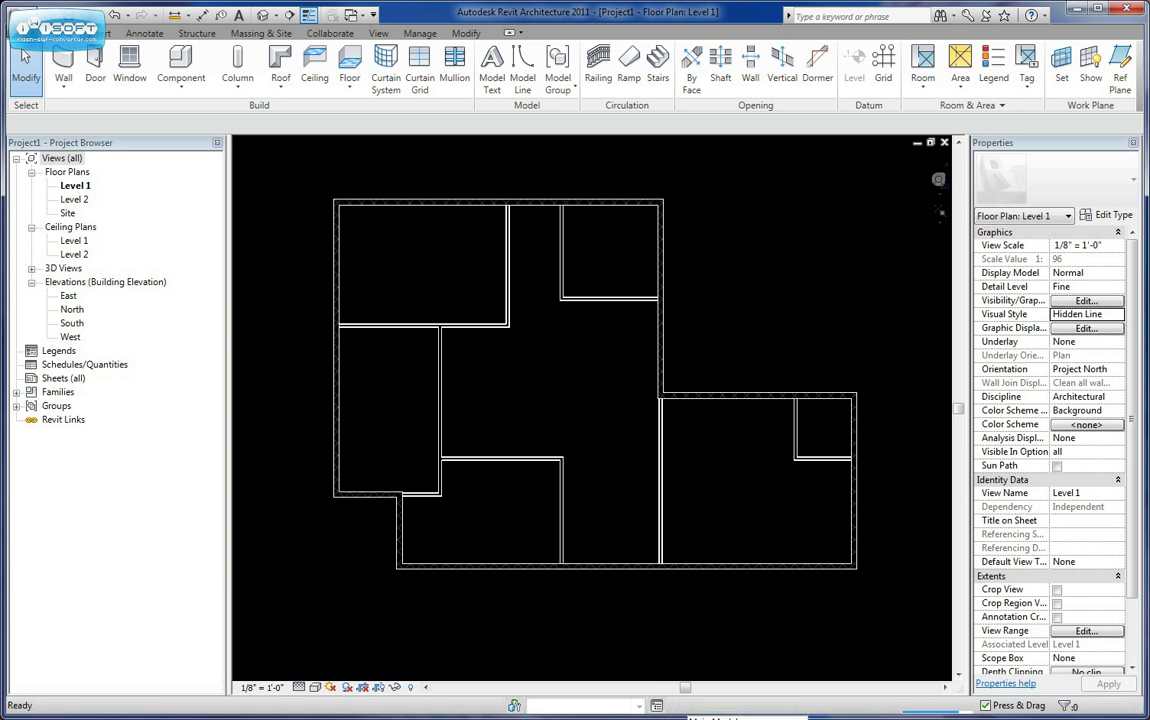
- Edit Option 1 and place five untagged Single-Flush 36" x 84" doors in its partitions
click(690, 634)
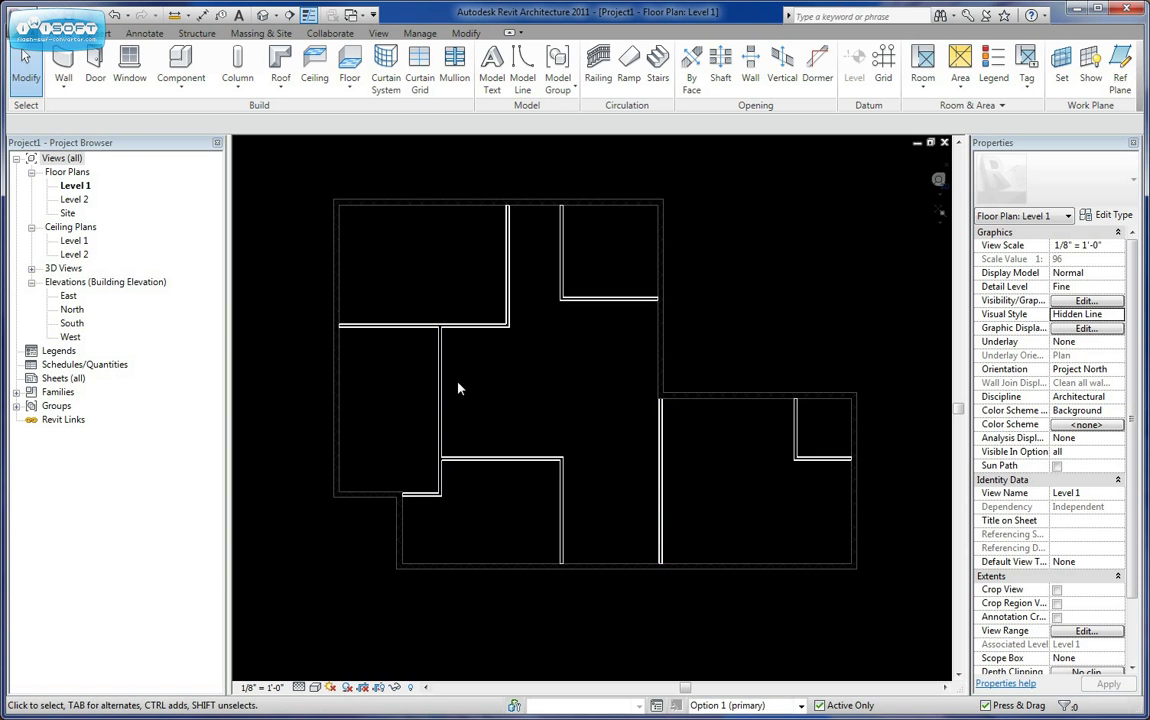
click(95, 68)
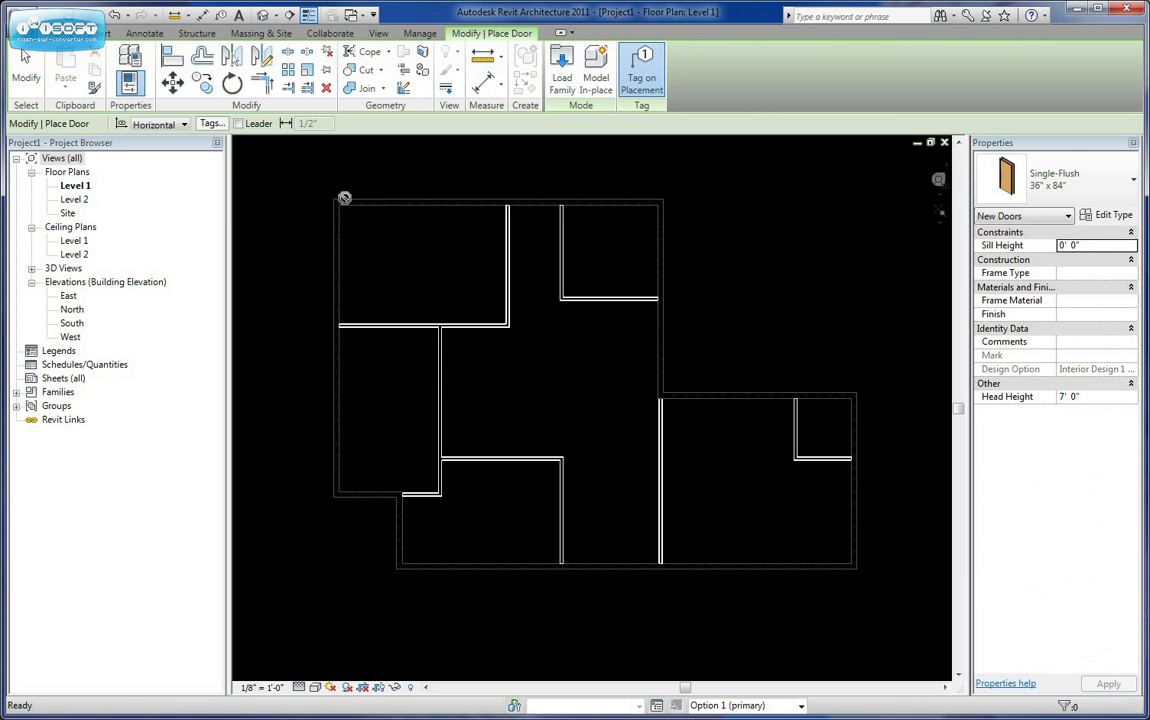
click(646, 70)
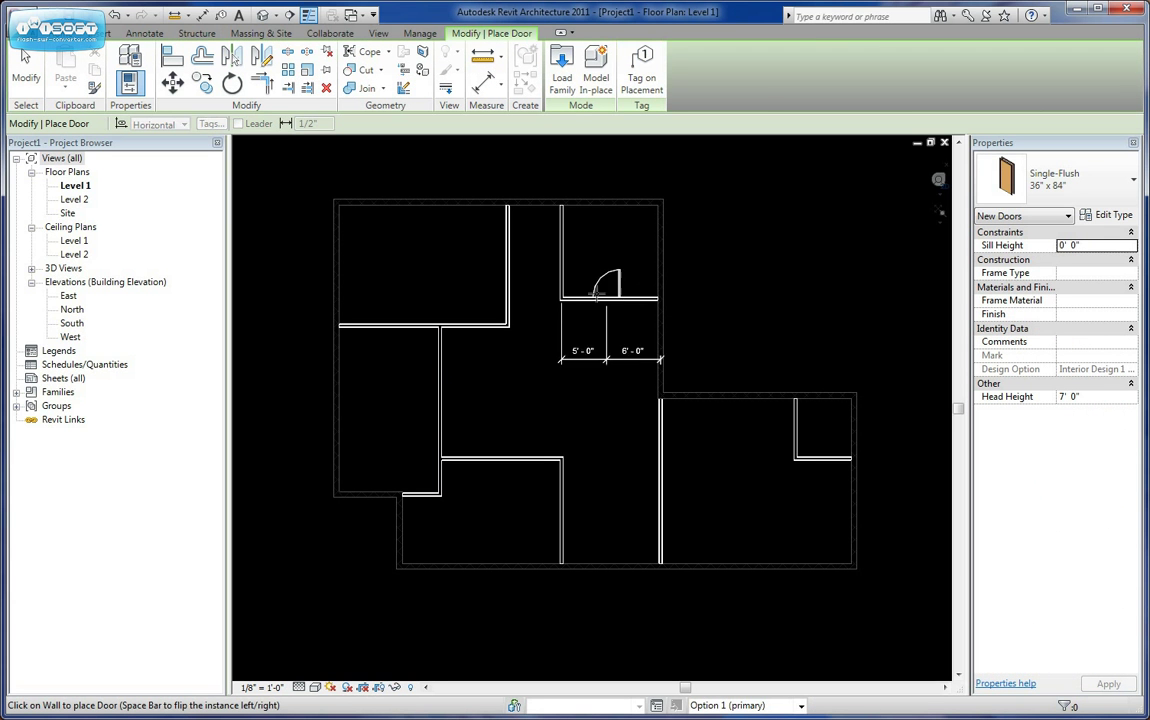
click(562, 272)
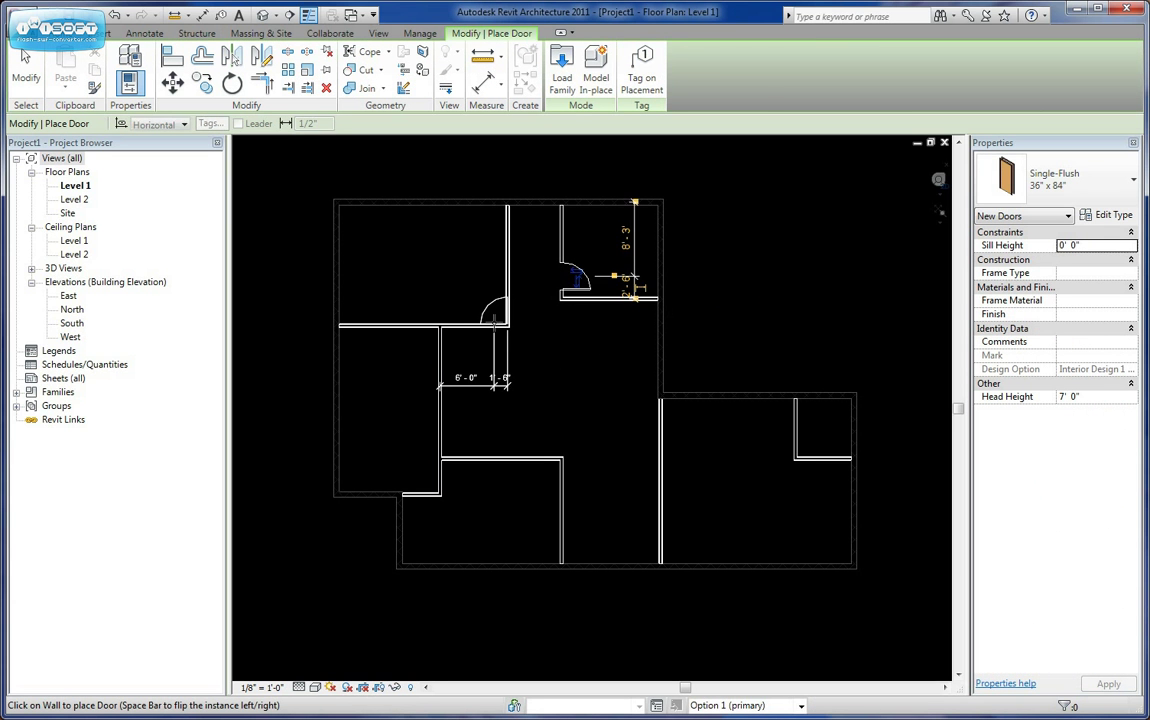
click(433, 350)
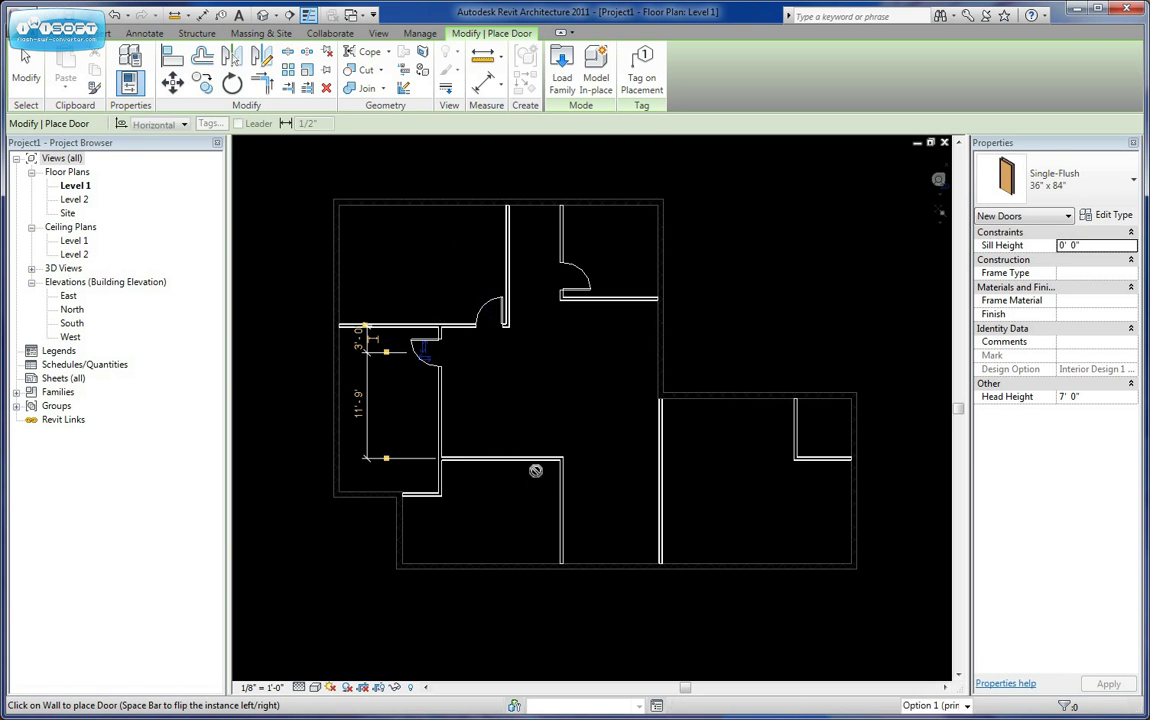
click(541, 463)
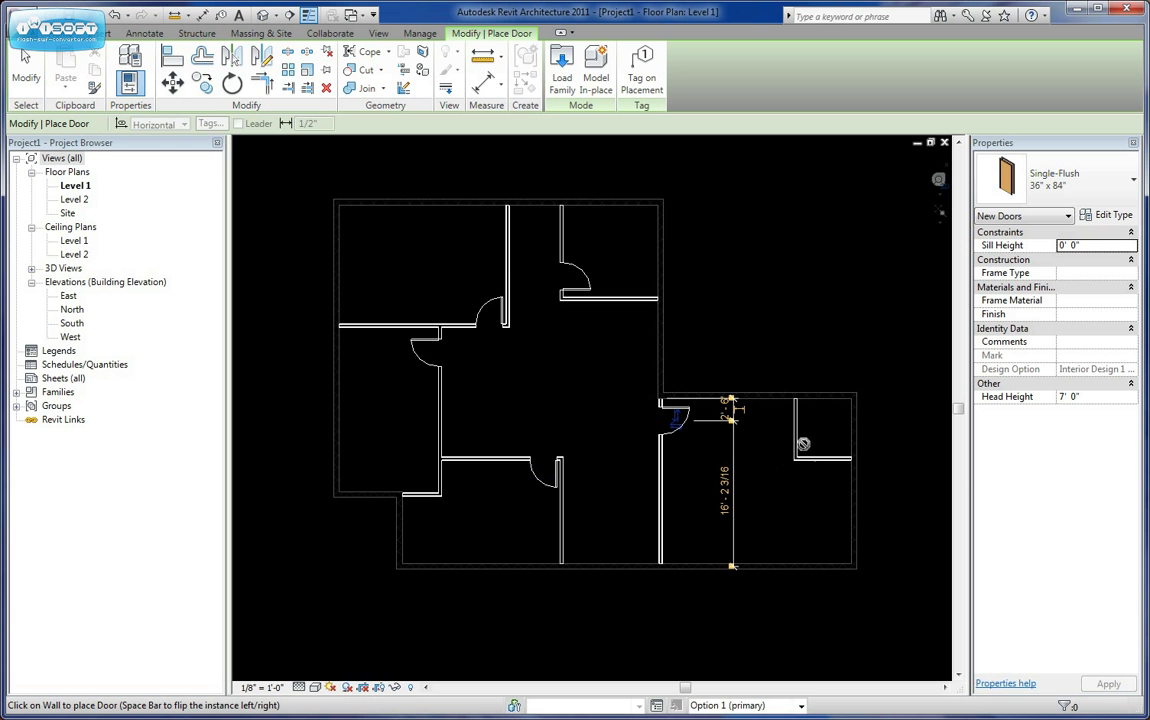
click(668, 415)
click(797, 441)
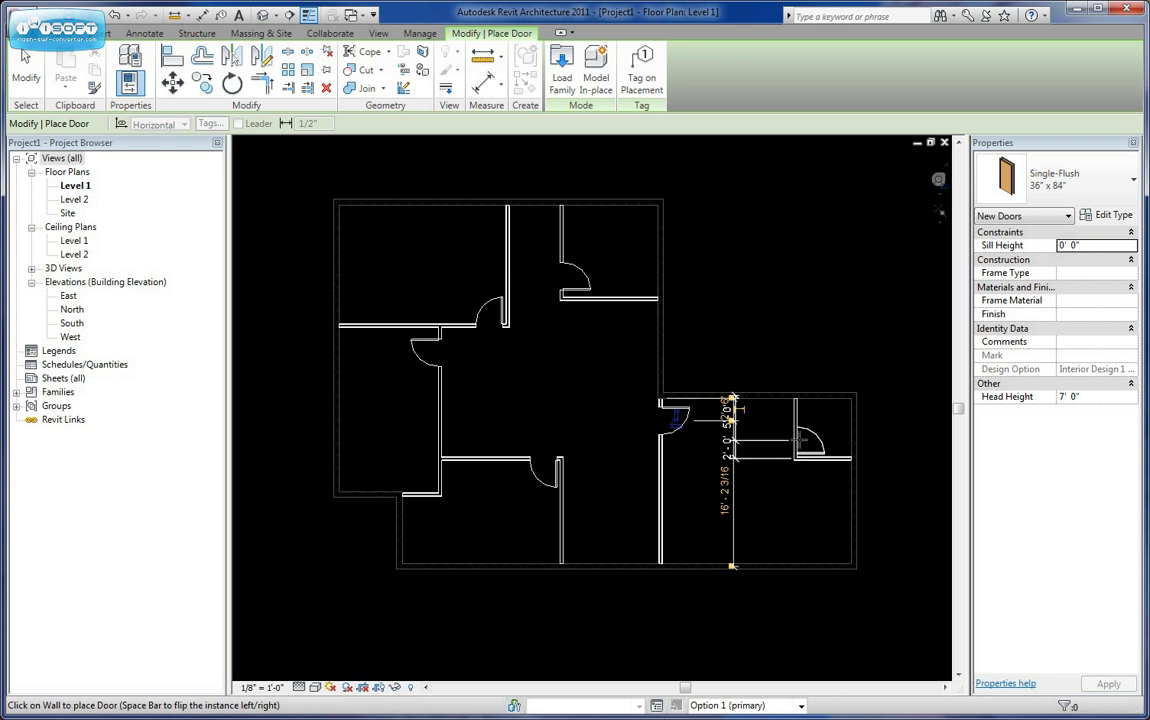
key(Escape)
key(Escape)
- Select the right-wing door to check it, then deselect it
middle_drag(753, 514, 749, 512)
click(670, 415)
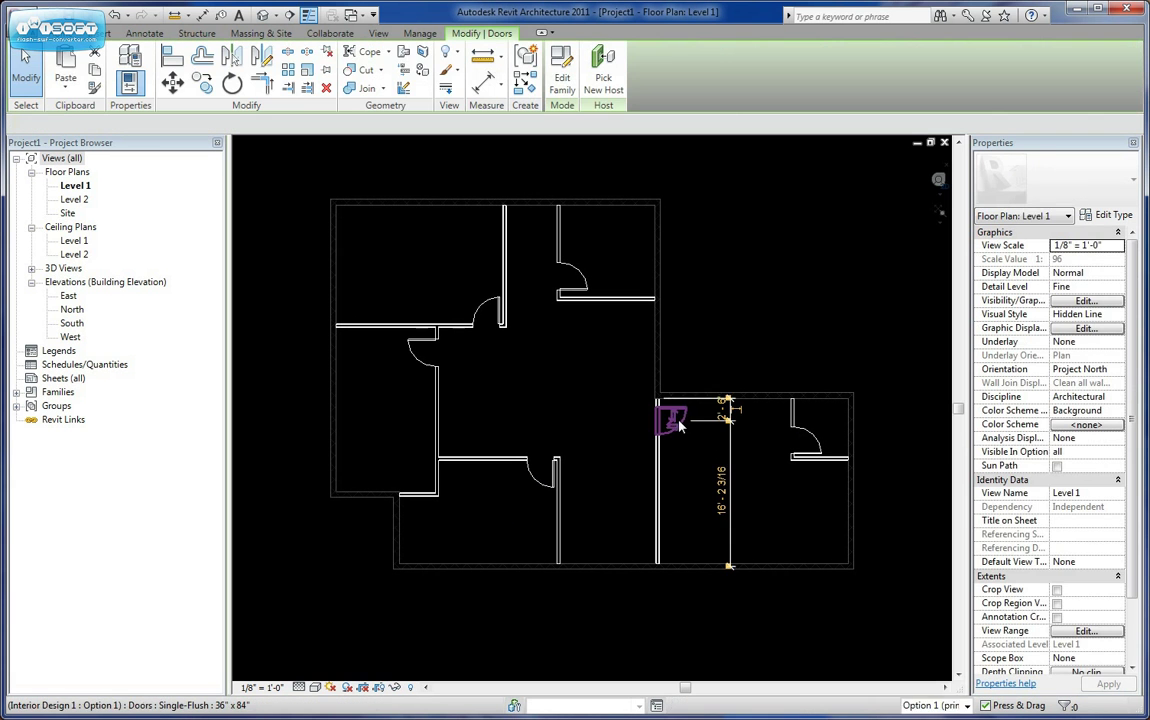
click(706, 488)
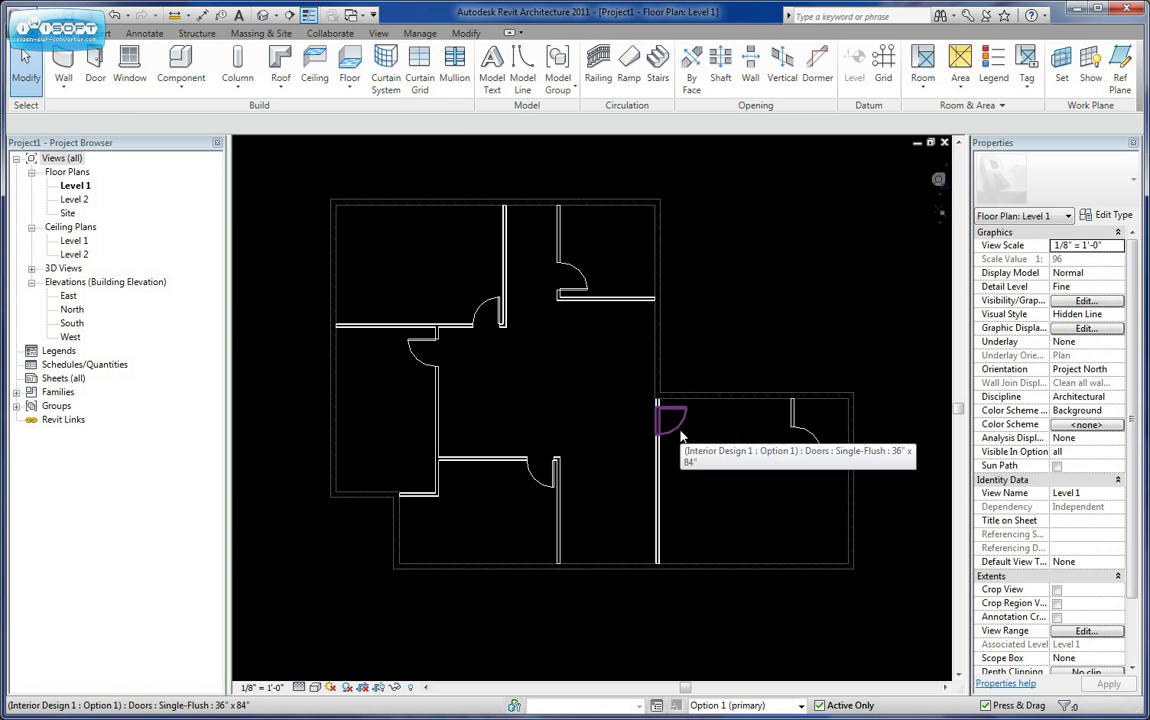
click(801, 707)
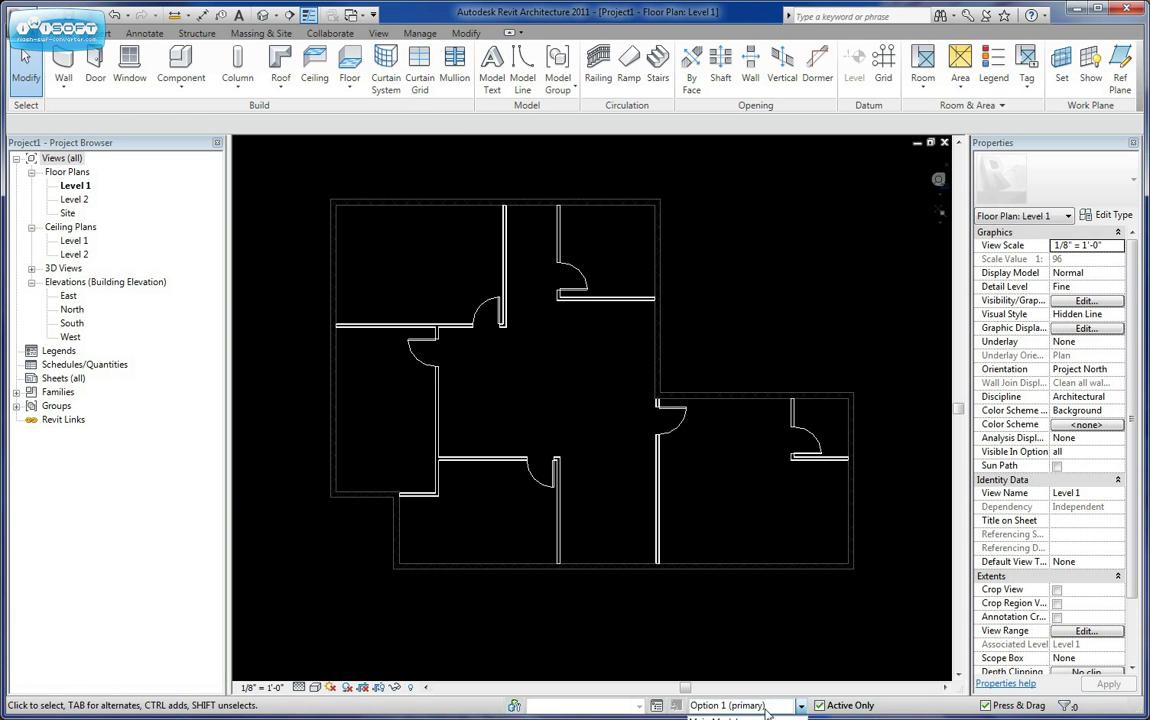
- Switch to Main Model, back to Option 1, and finally to Option 2
click(745, 634)
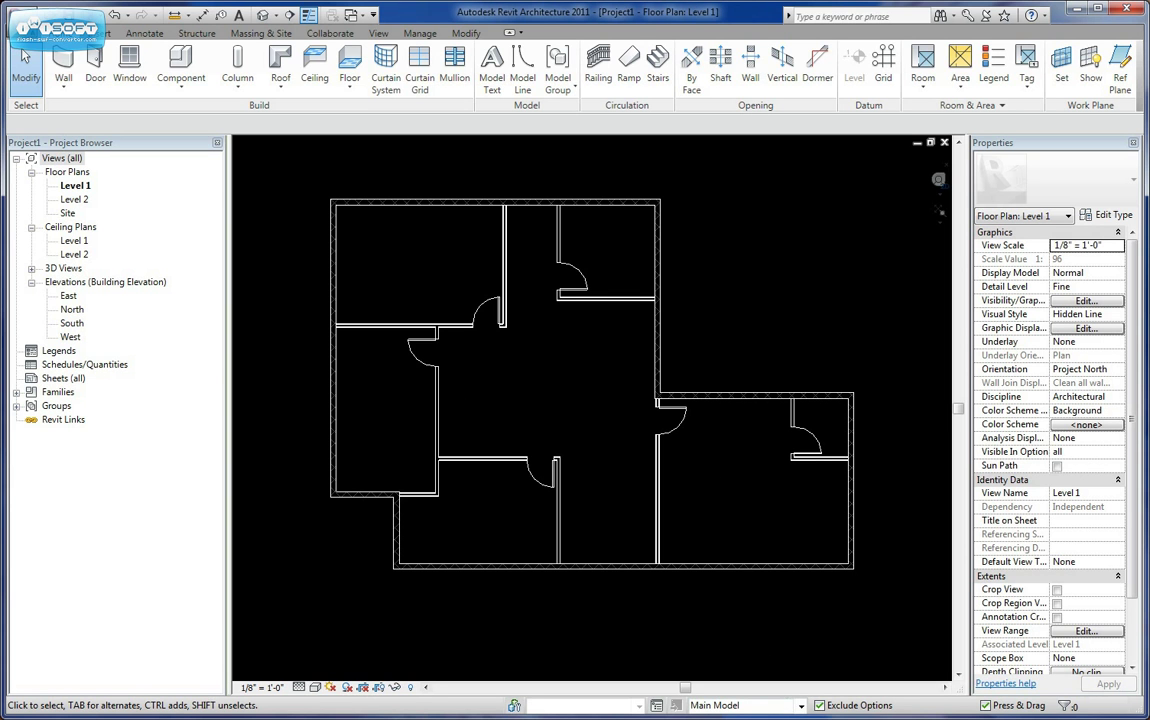
click(801, 706)
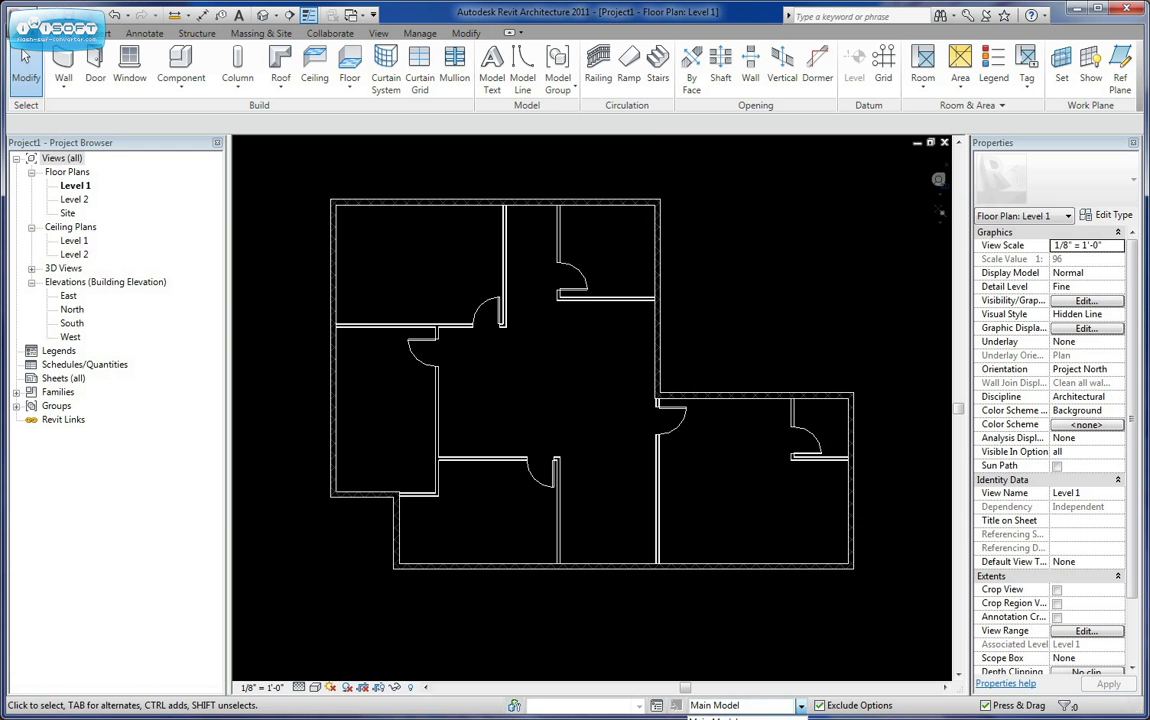
click(690, 638)
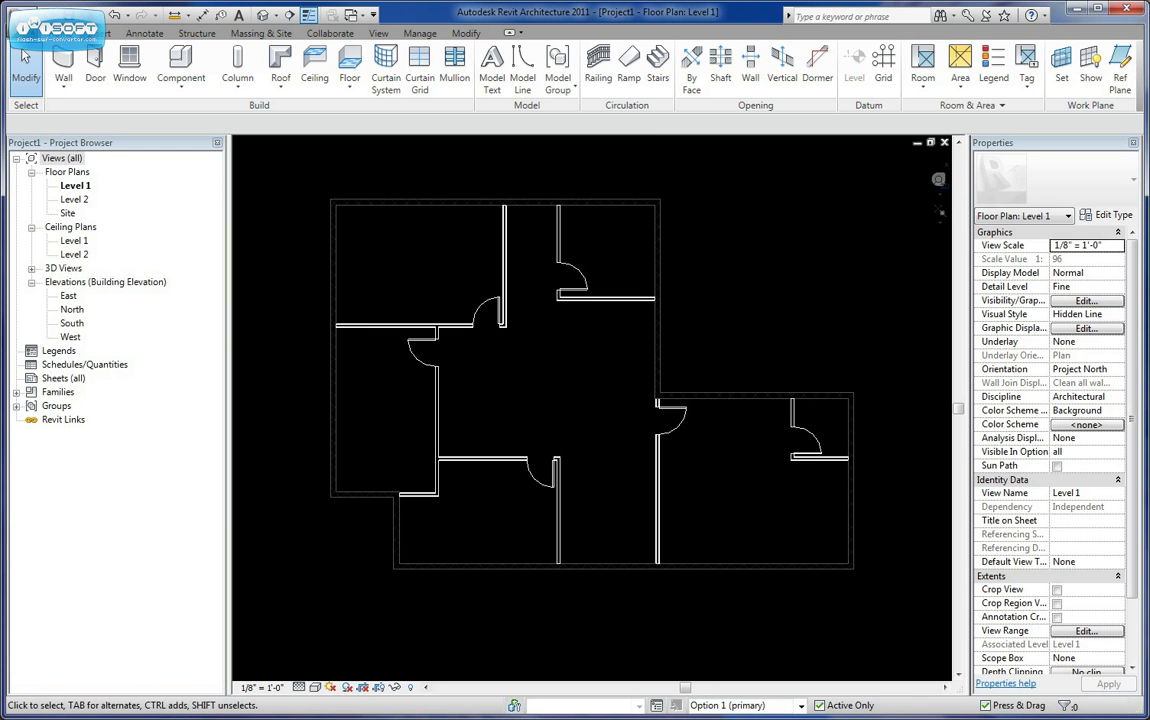
click(797, 707)
click(700, 652)
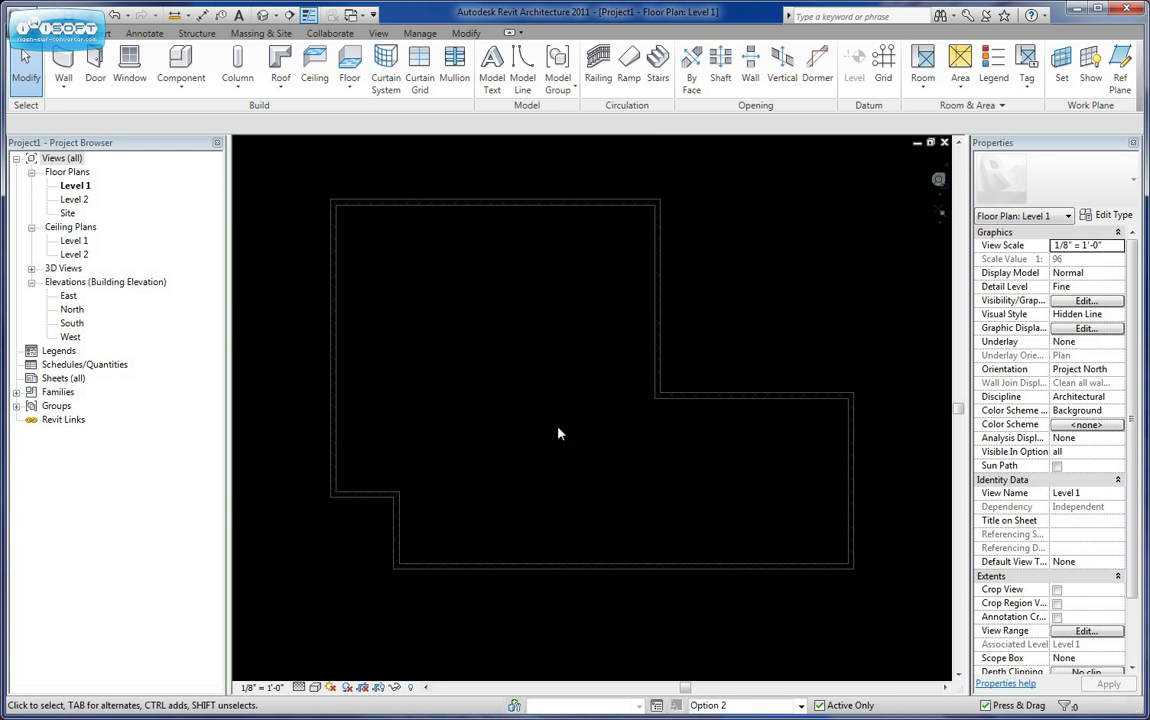
- Draw a long top-to-bottom partition, a short lower-left wall, and two horizontal walls from the left exterior wall
click(63, 65)
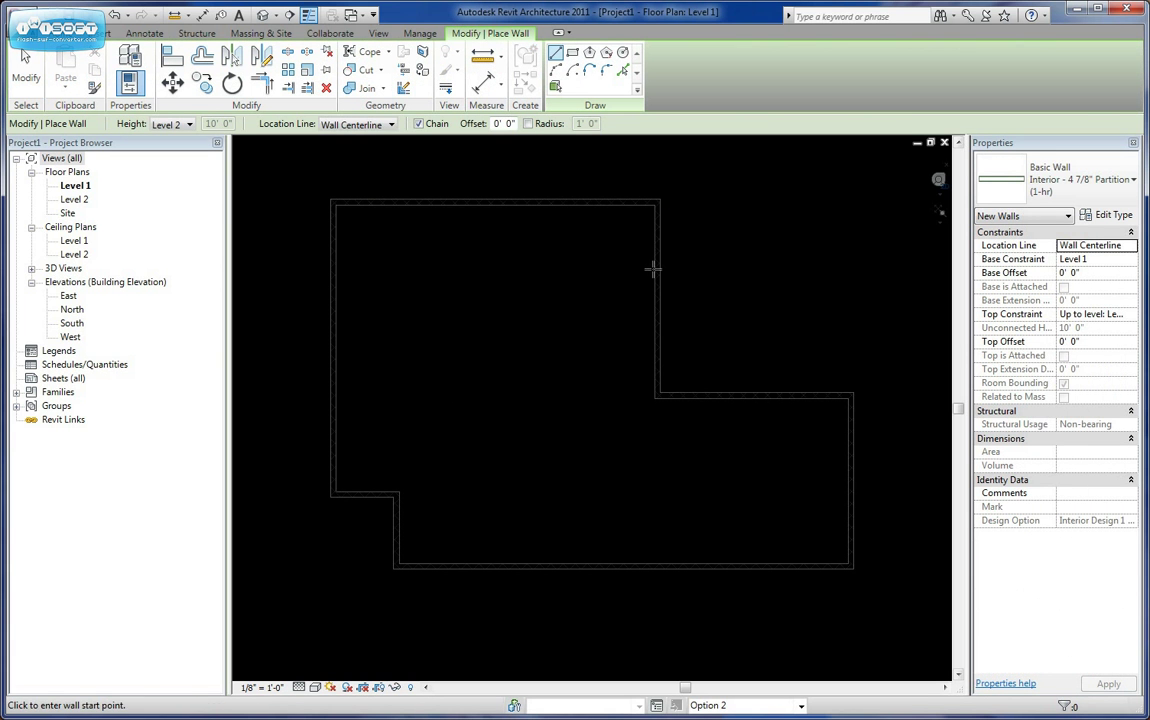
click(477, 204)
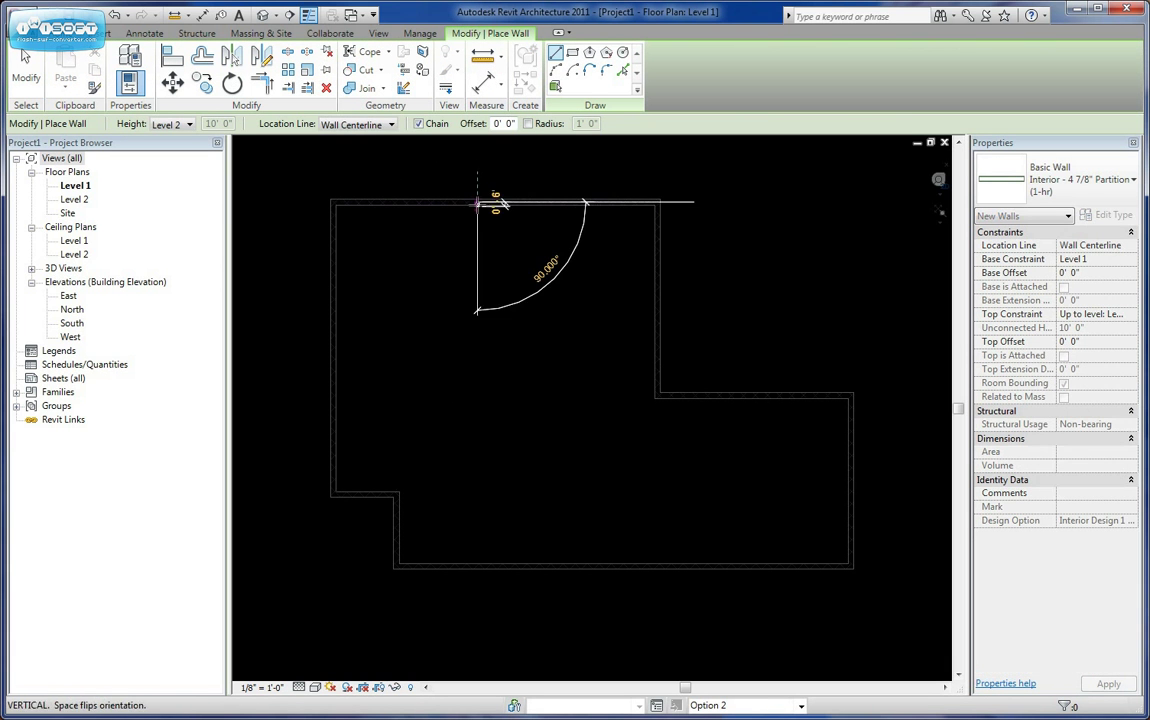
click(477, 562)
key(Escape)
click(397, 493)
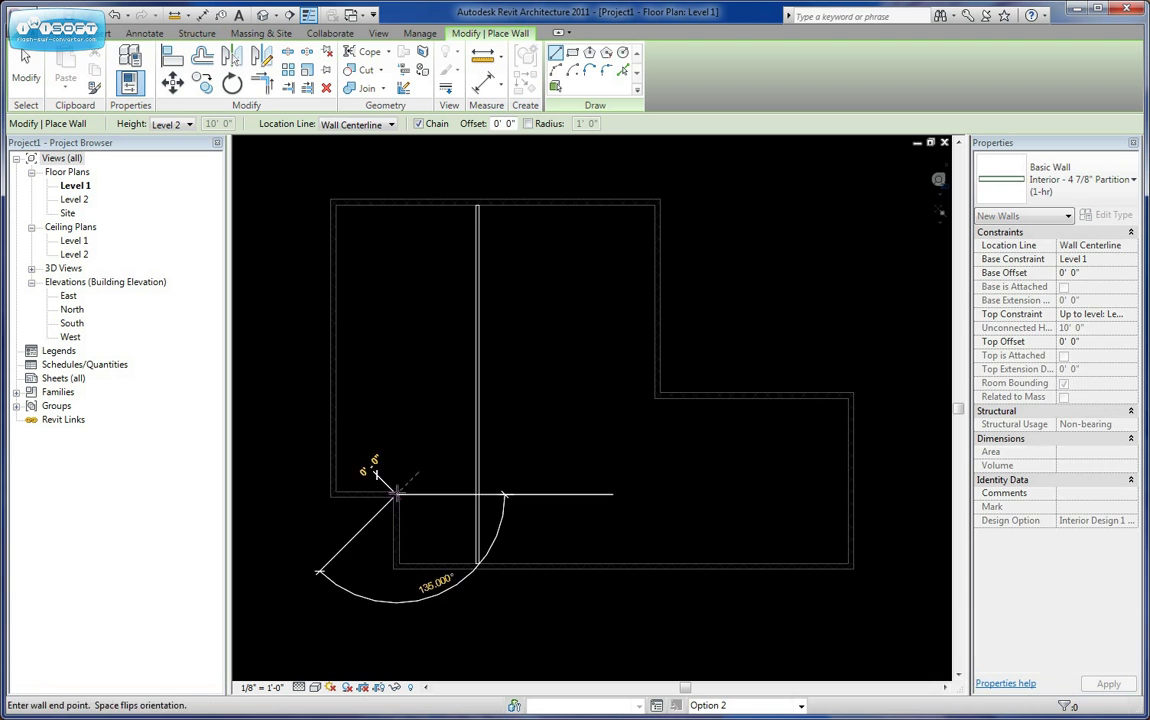
click(468, 493)
key(Escape)
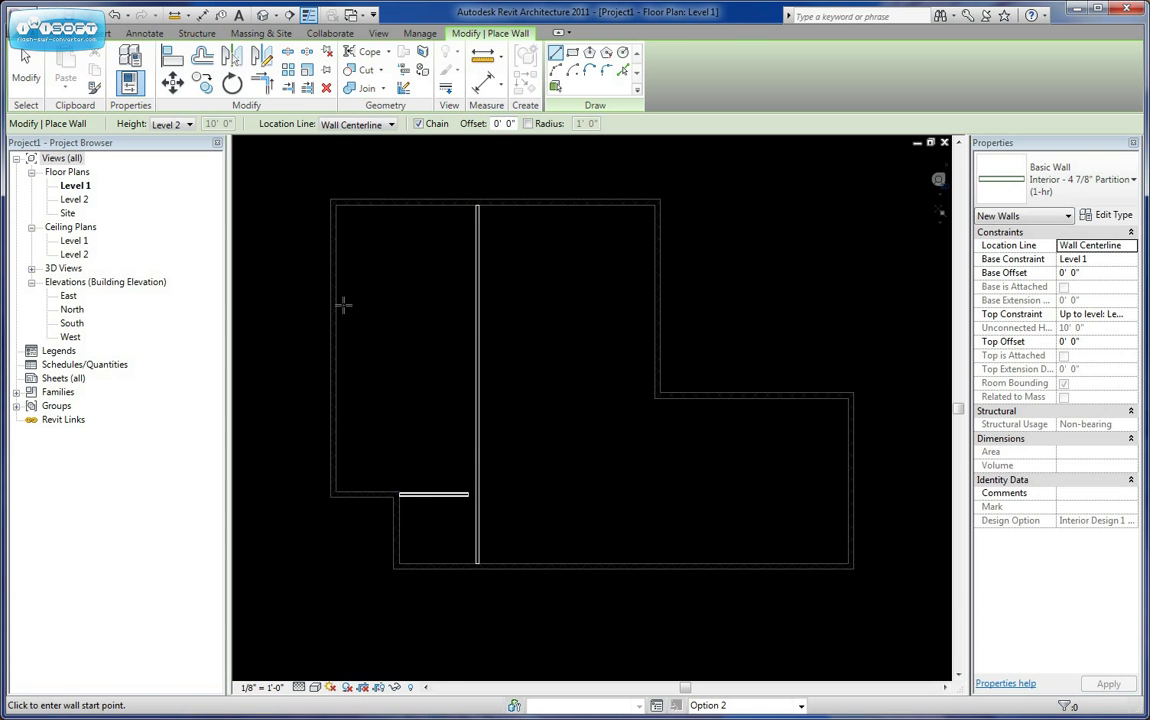
click(336, 309)
click(477, 310)
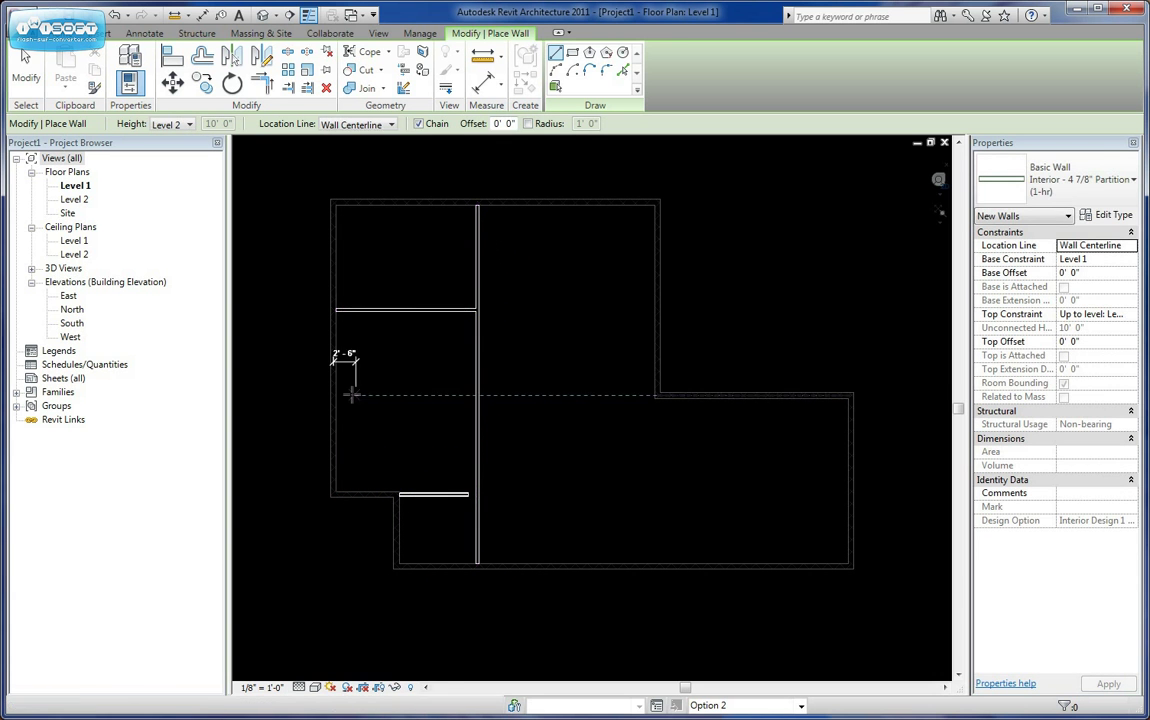
click(336, 408)
click(477, 408)
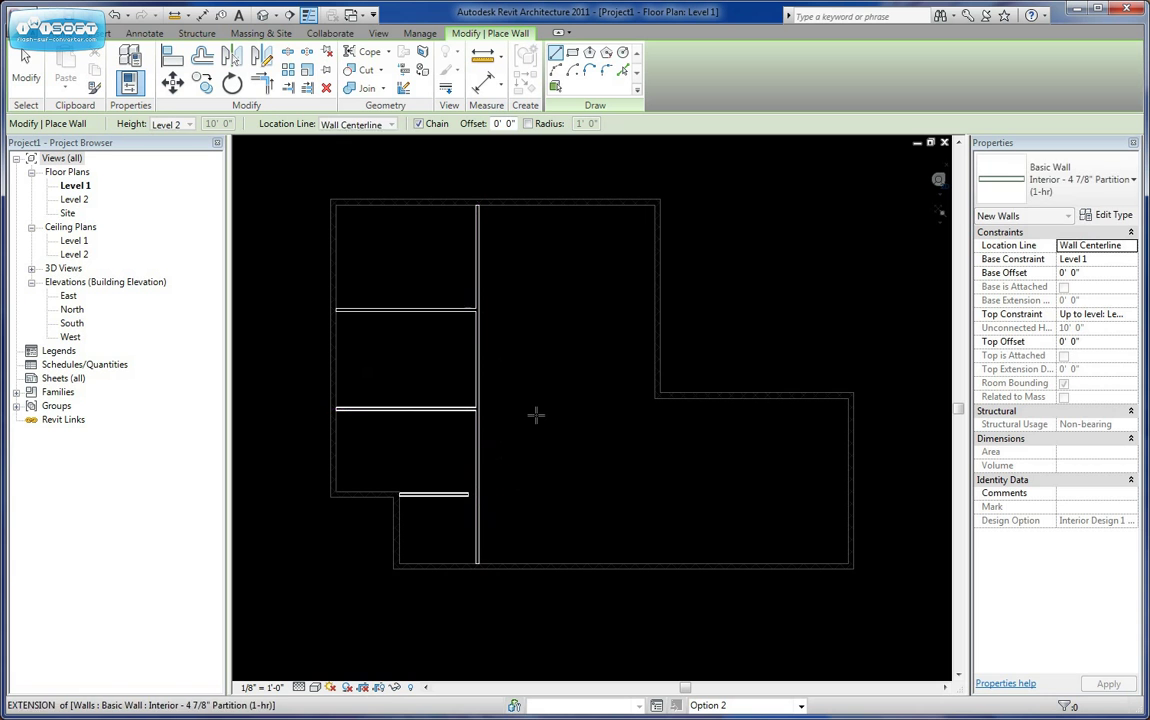
- Add a vertical wall from the right wing's inner corner and a 17'-0" horizontal wall
click(658, 396)
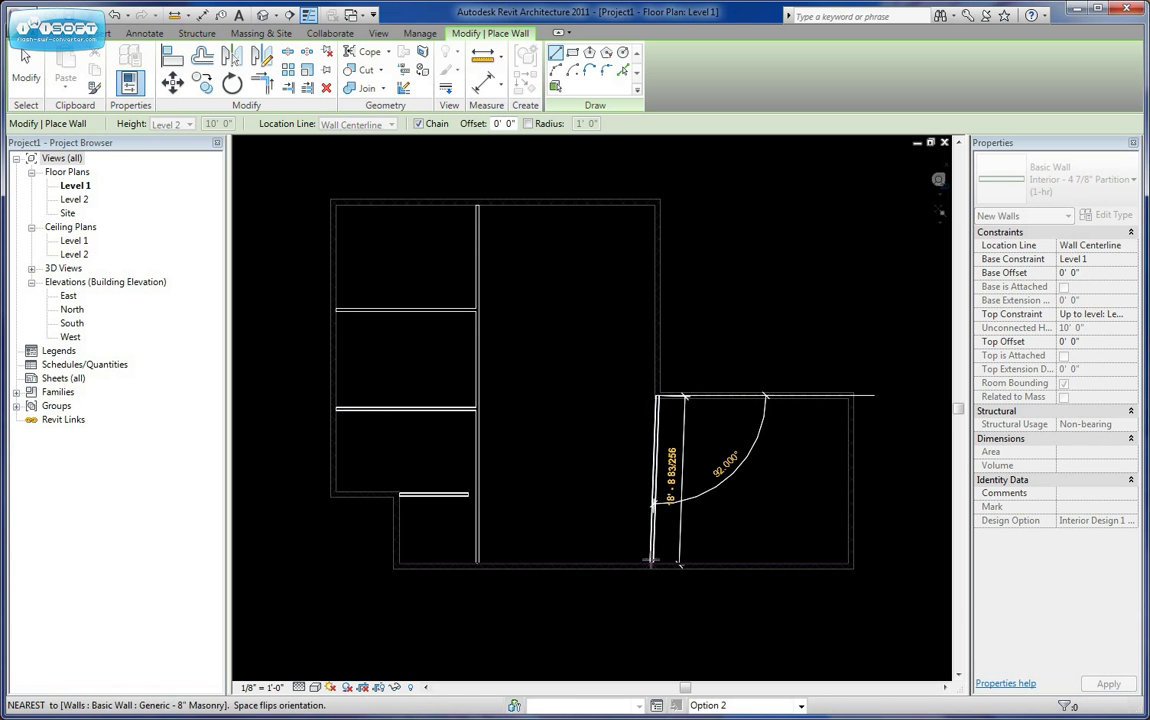
click(656, 564)
key(Escape)
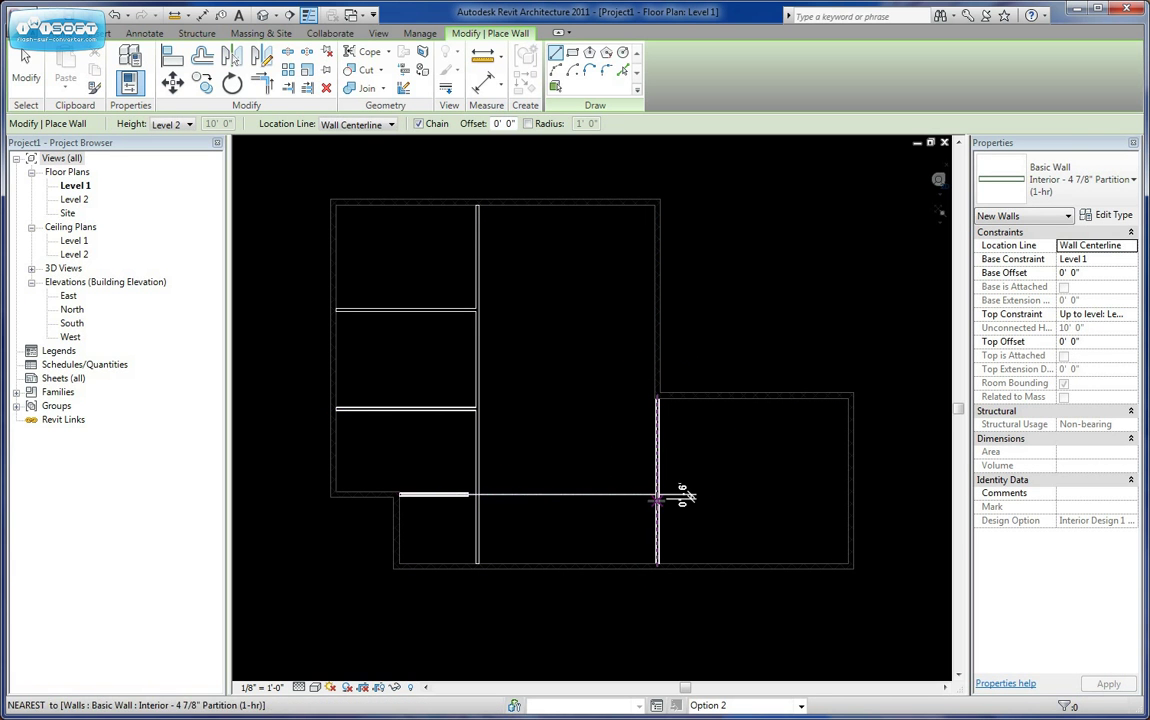
click(657, 463)
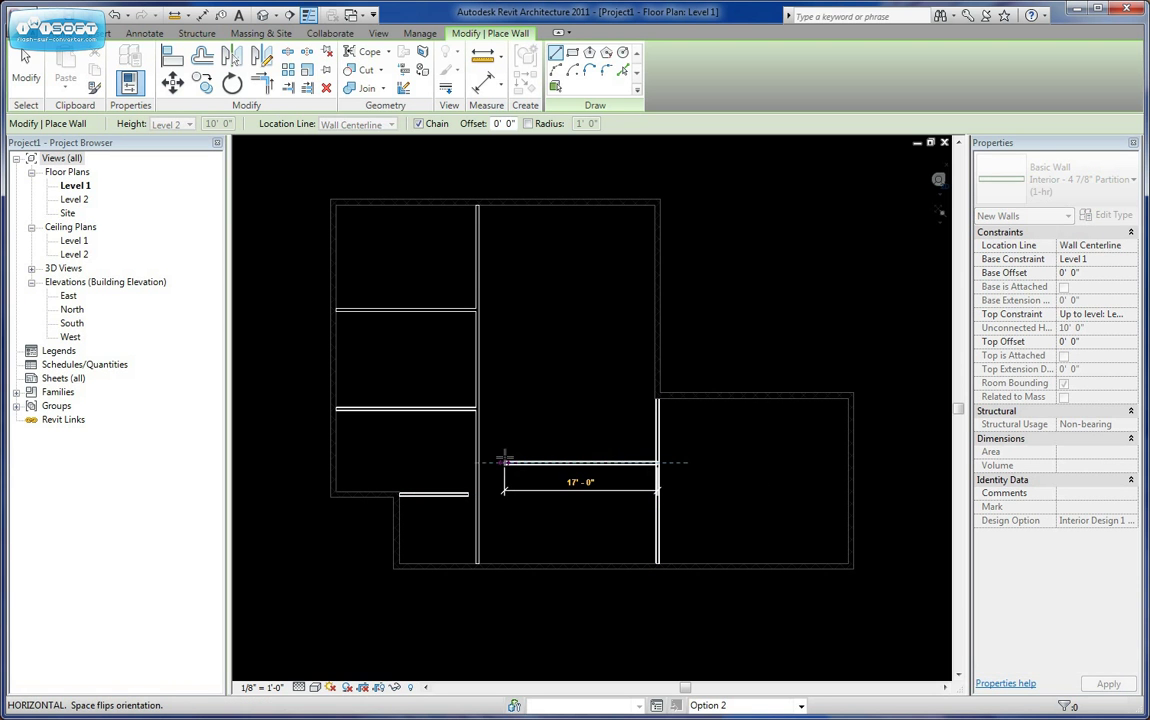
click(477, 463)
key(Escape)
key(Escape)
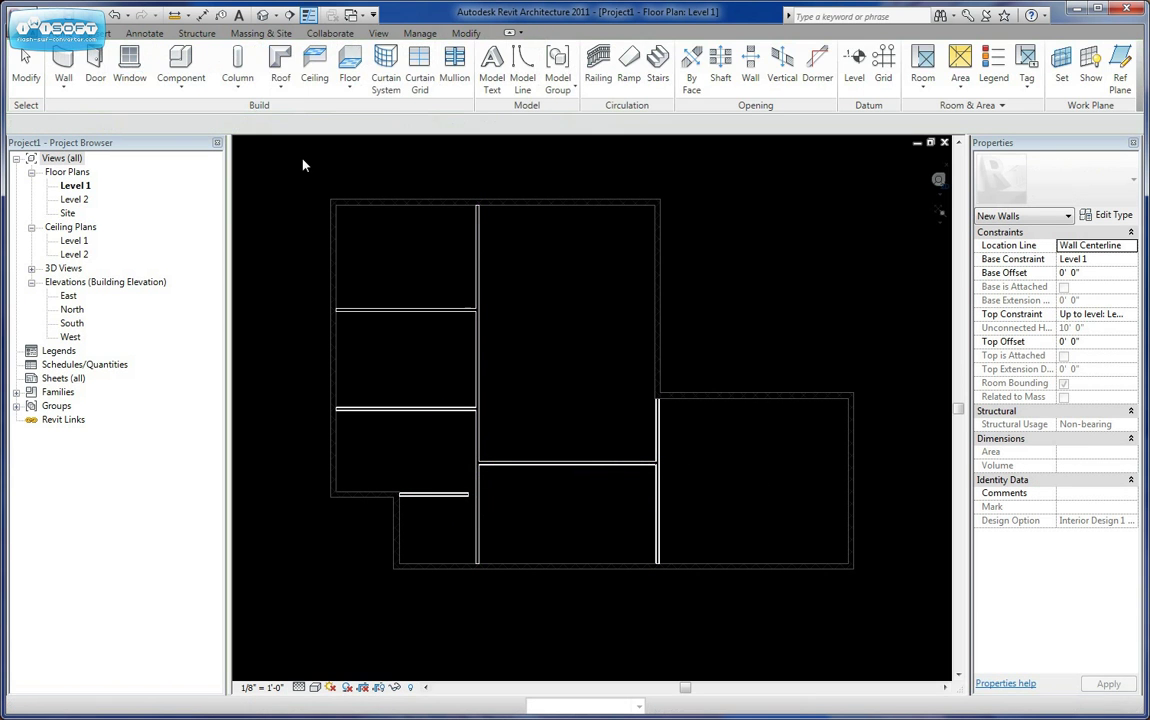
- Extend the short lower-left partition to meet the long vertical wall
click(466, 33)
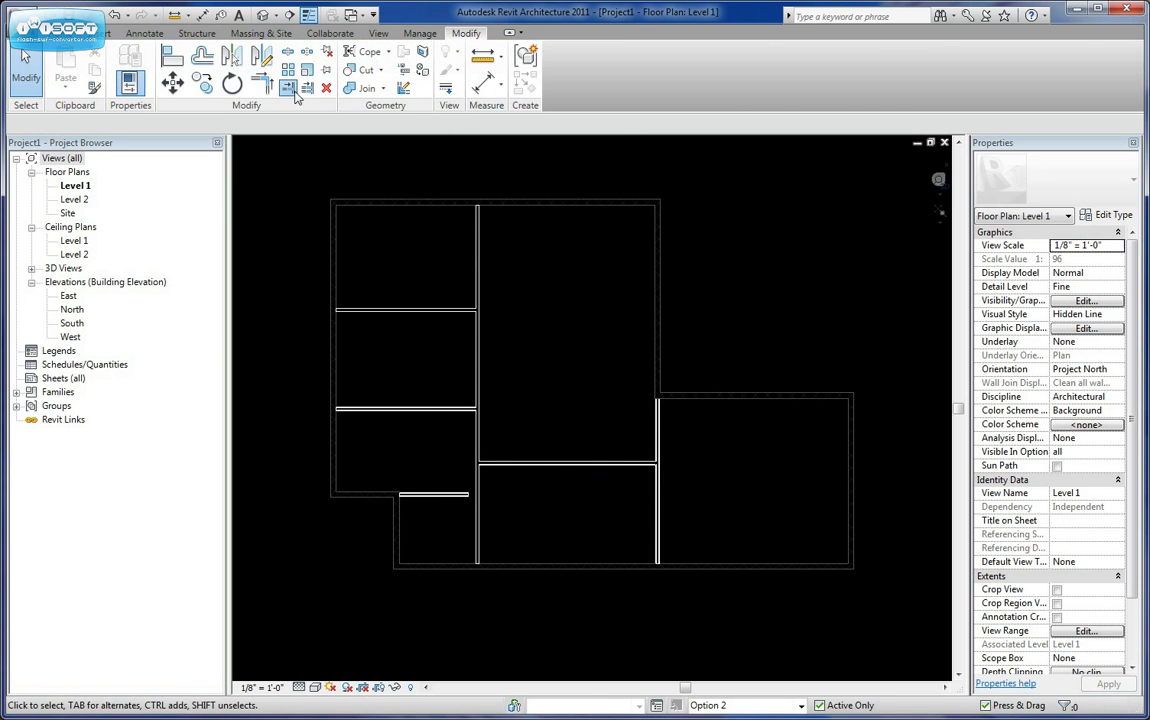
click(287, 87)
click(478, 520)
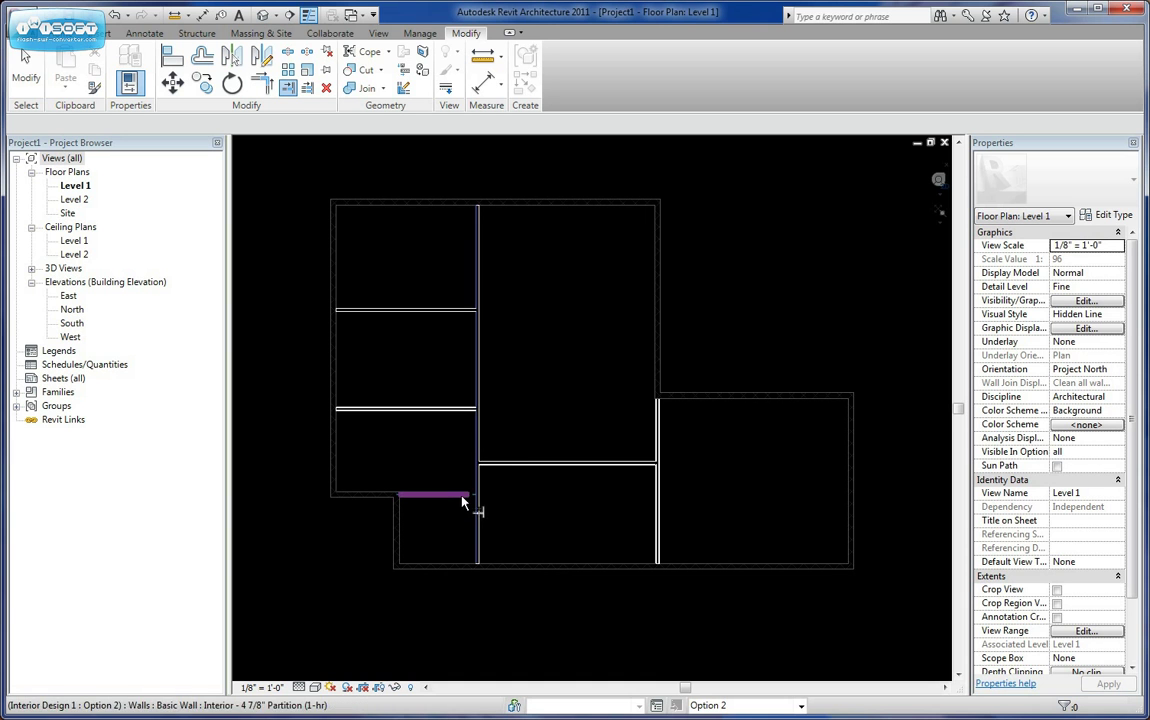
click(462, 496)
key(Escape)
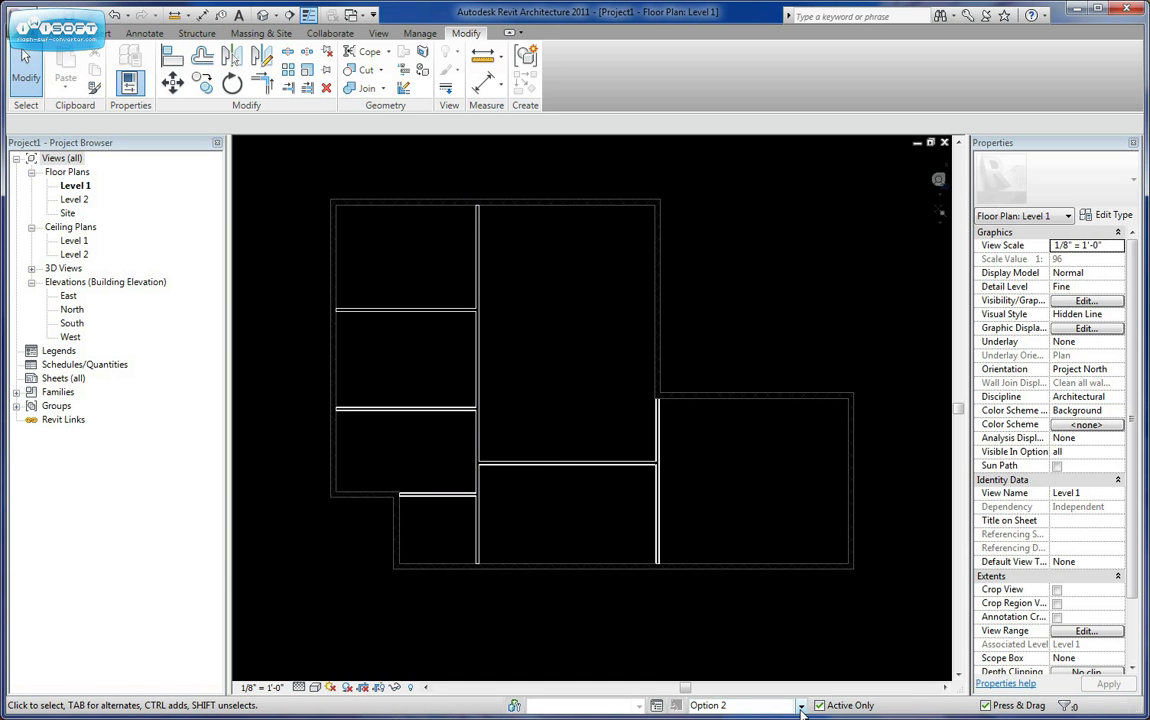
- Make Option 3 the active design option
click(801, 706)
click(690, 637)
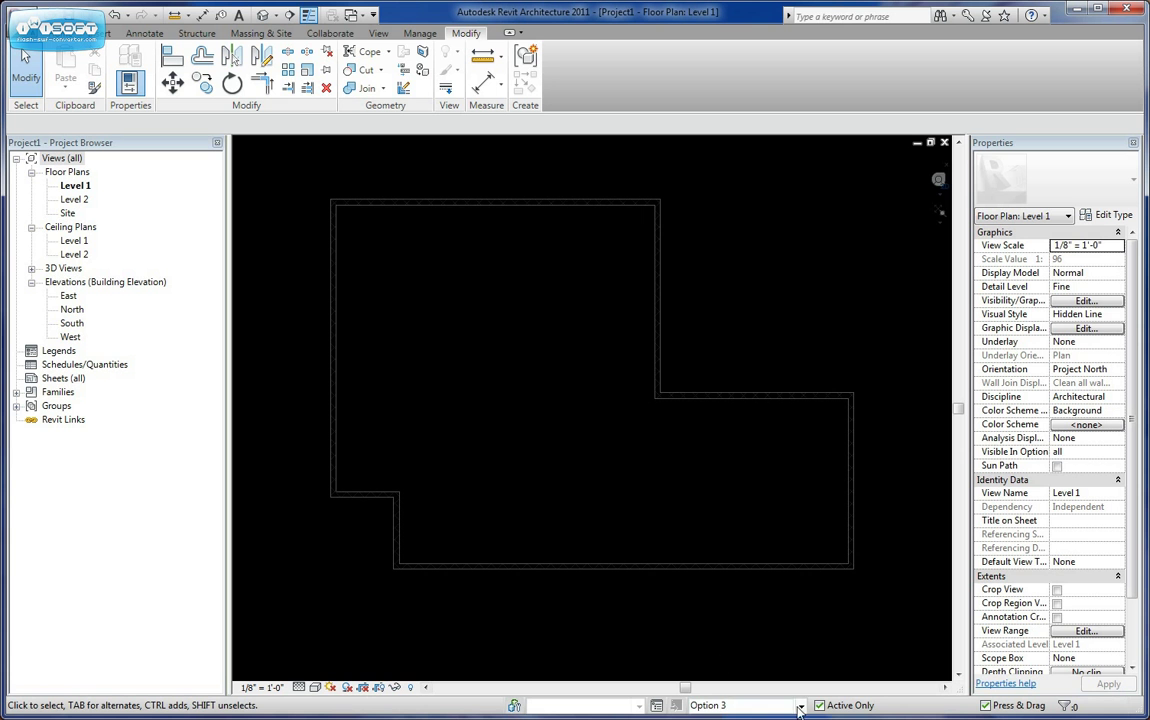